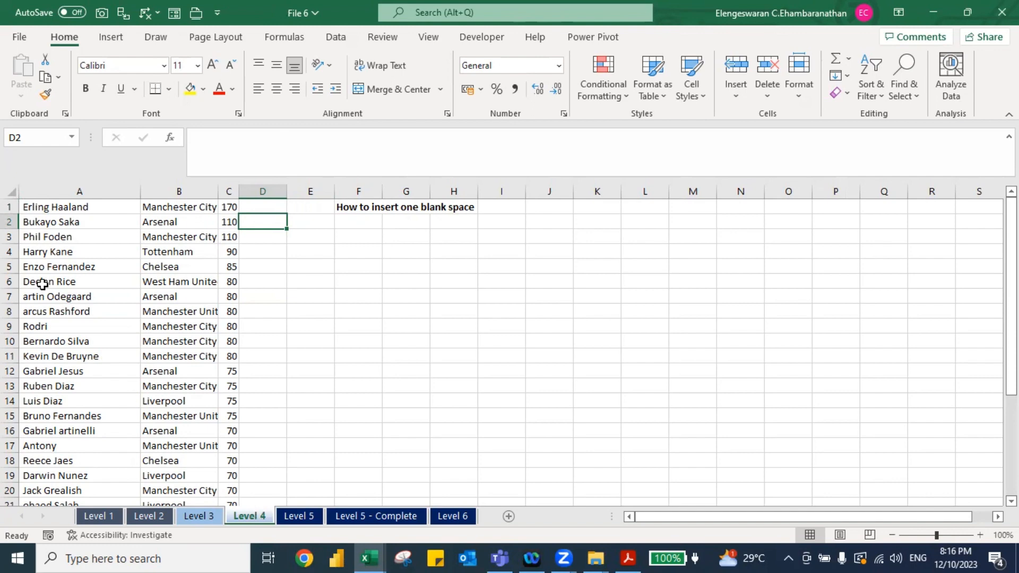
Insert a blank row above each of the second, third and fourth players in the list.
{"action": "left_click", "coordinate": [11, 221]}
{"action": "right_click", "coordinate": [11, 221]}
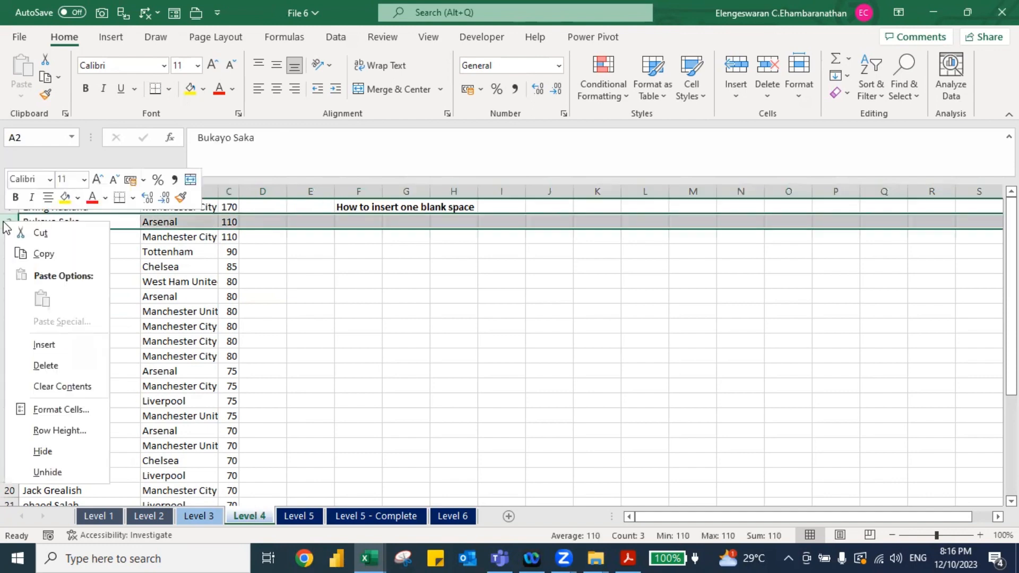
{"action": "left_click", "coordinate": [66, 343]}
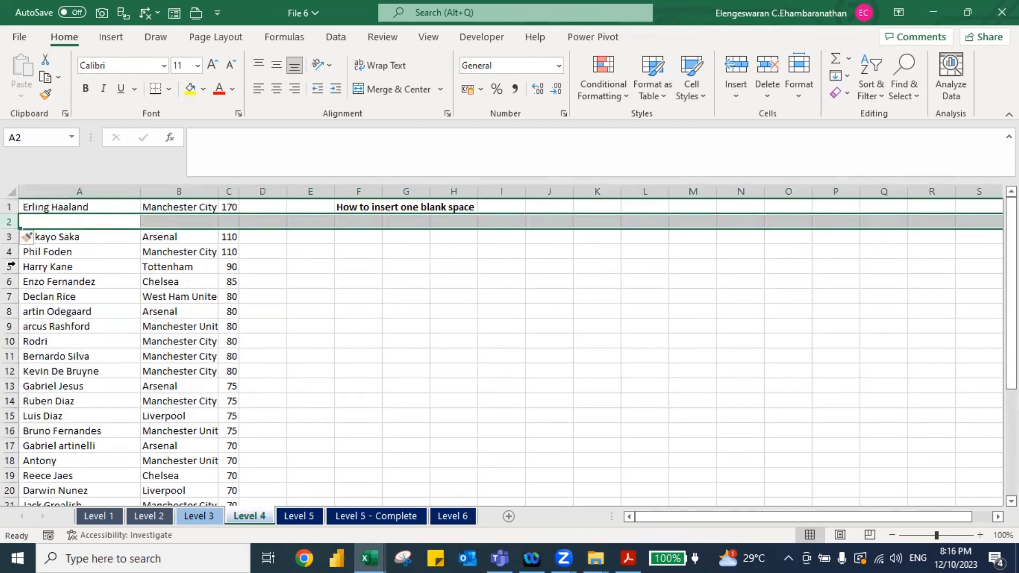
{"action": "left_click", "coordinate": [11, 252]}
{"action": "right_click", "coordinate": [10, 251]}
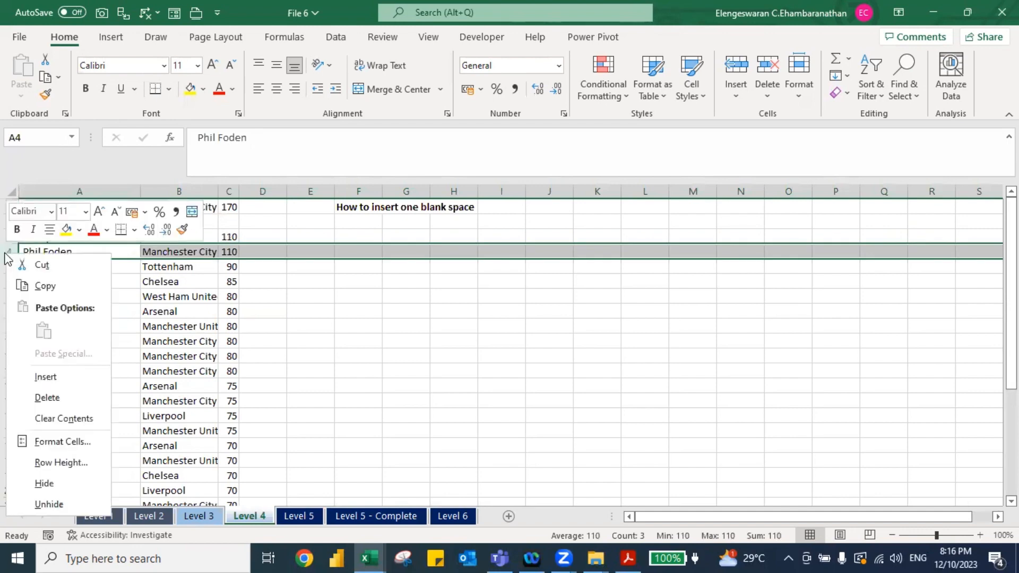
{"action": "left_click", "coordinate": [55, 374]}
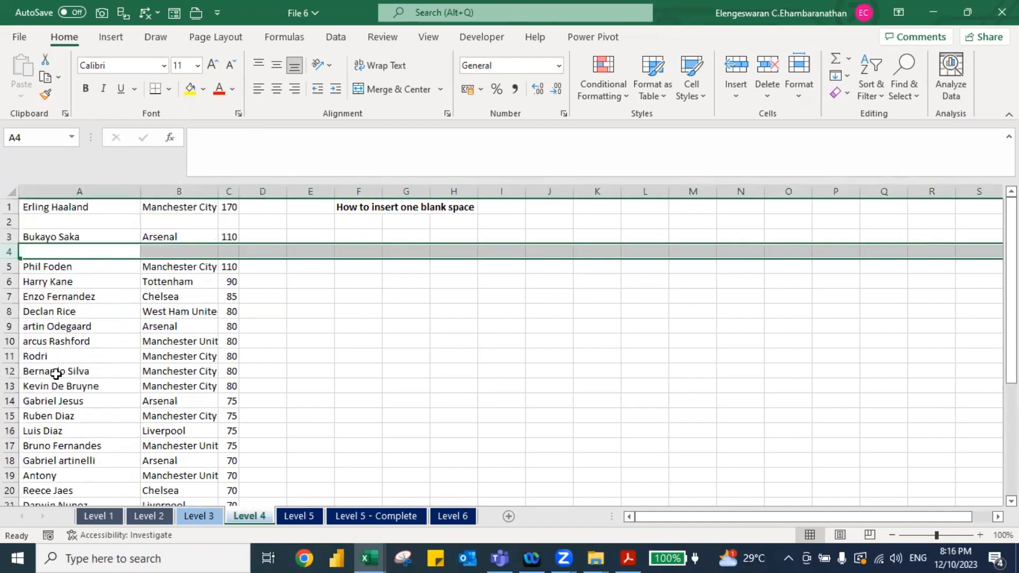
{"action": "left_click", "coordinate": [9, 282]}
{"action": "right_click", "coordinate": [10, 283]}
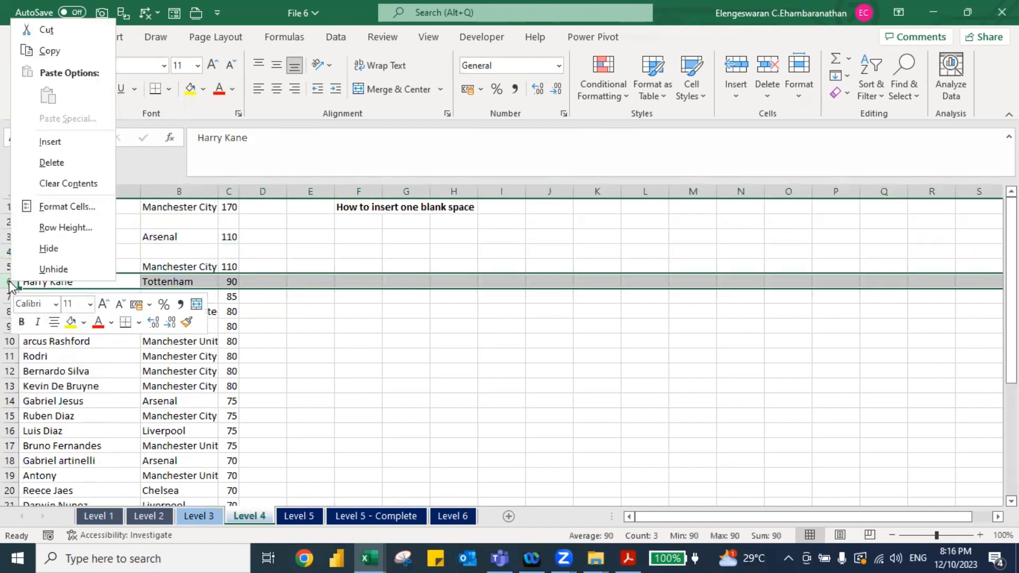
{"action": "left_click", "coordinate": [62, 142]}
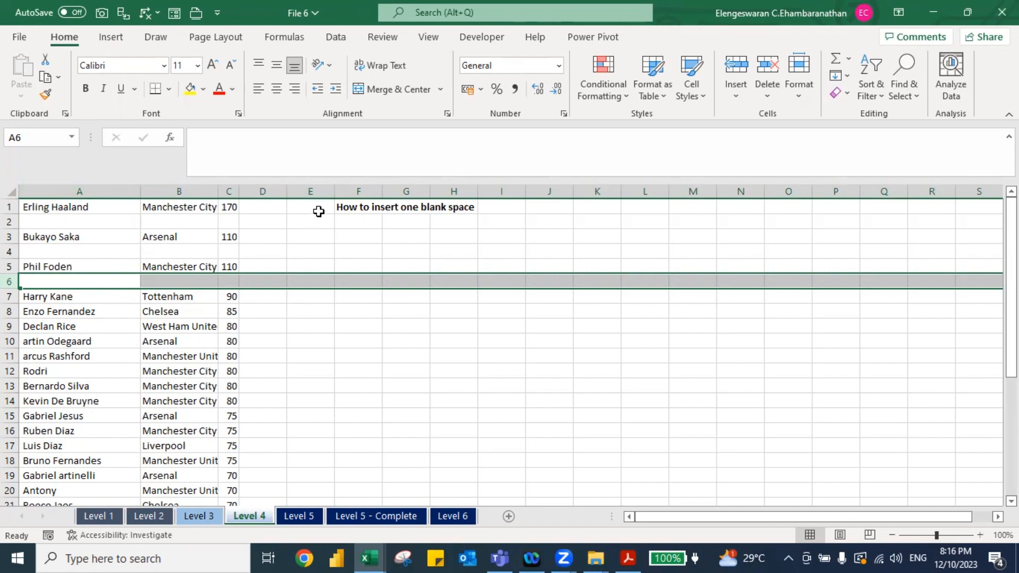
Insert a blank row above each of the fifth and sixth players, at rows 8 and 10.
{"action": "key", "text": "Down"}
{"action": "key", "text": "Down"}
{"action": "key", "text": "shift+space"}
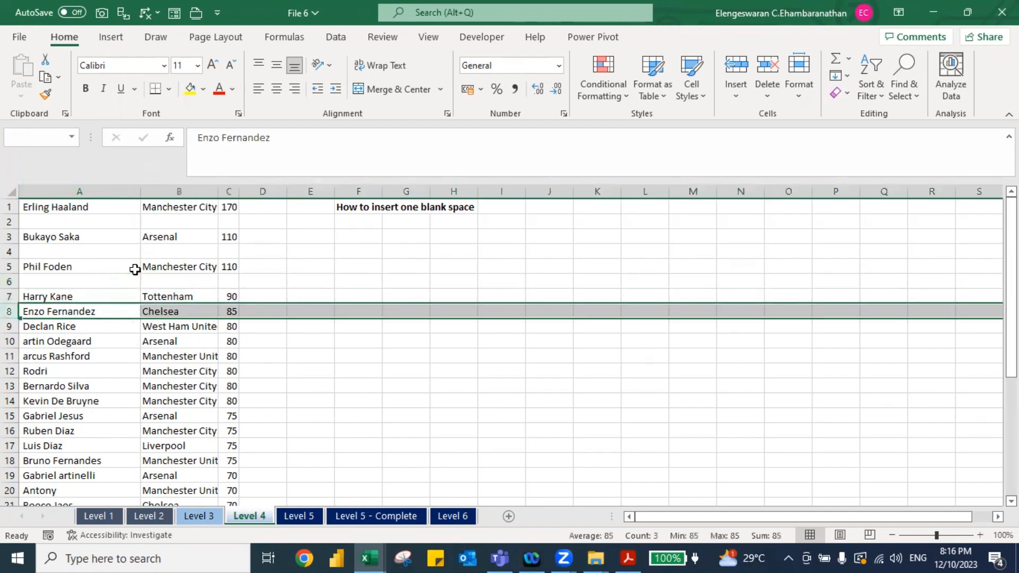
{"action": "key", "text": "ctrl+shift+plus"}
{"action": "key", "text": "Down"}
{"action": "key", "text": "Down"}
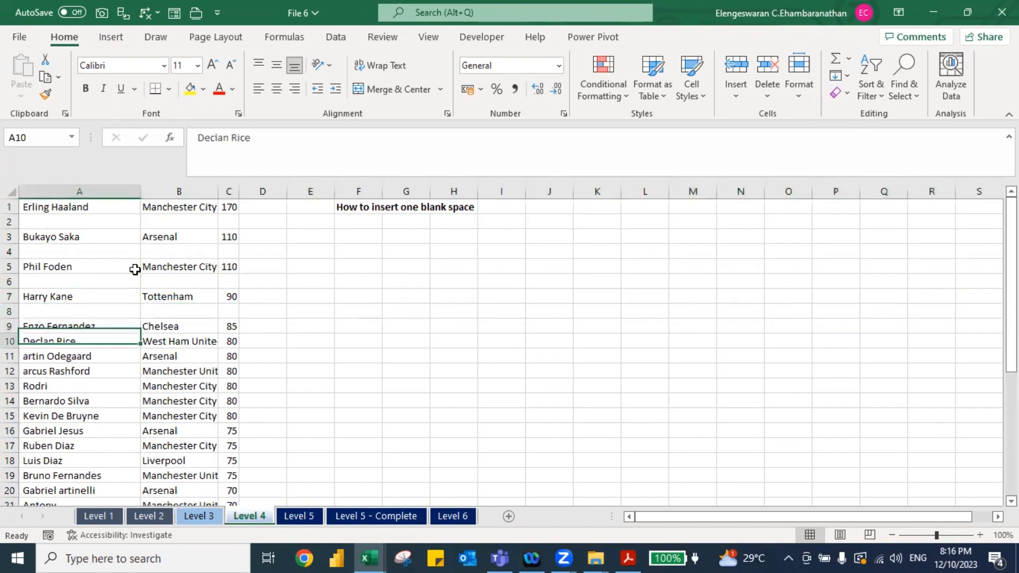
{"action": "key", "text": "shift+space"}
{"action": "key", "text": "ctrl+shift+plus"}
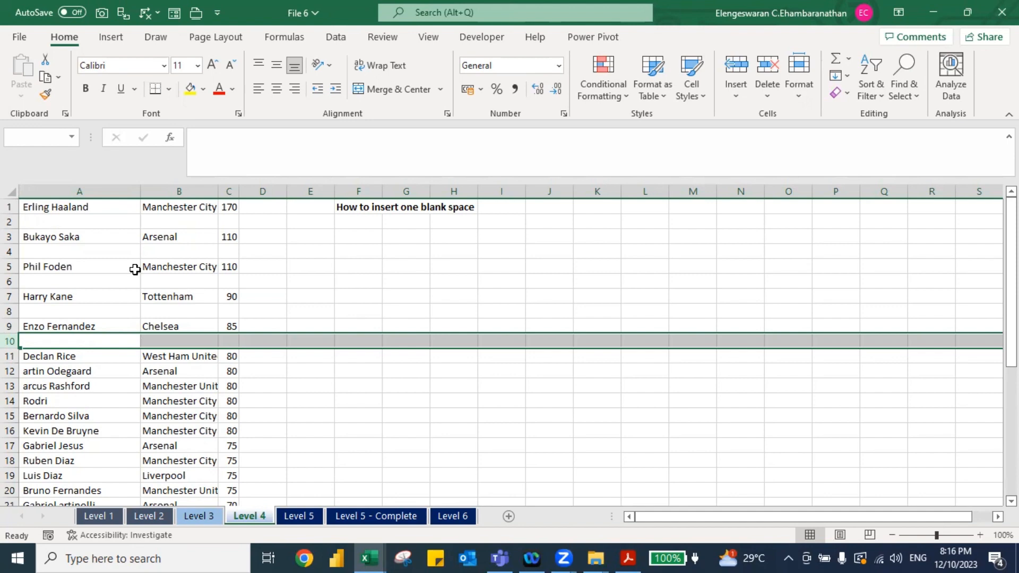
Undo all the blank row insertions between the players.
{"action": "key", "text": "Up"}
{"action": "key", "text": "ctrl+z"}
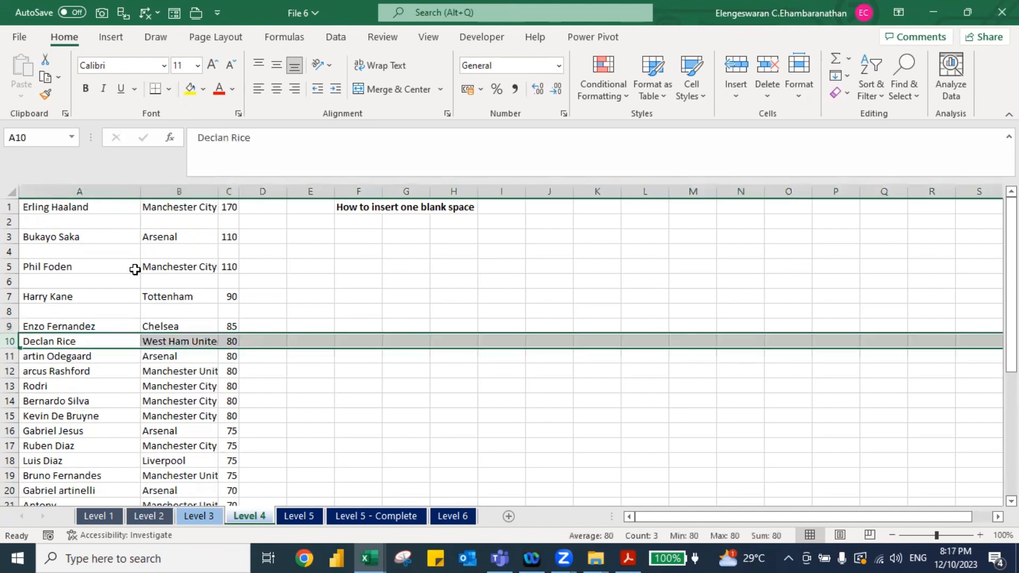
{"action": "key", "text": "Up"}
{"action": "key", "text": "ctrl+z"}
{"action": "key", "text": "Up"}
{"action": "key", "text": "ctrl+z"}
{"action": "key", "text": "Up"}
{"action": "key", "text": "ctrl+z"}
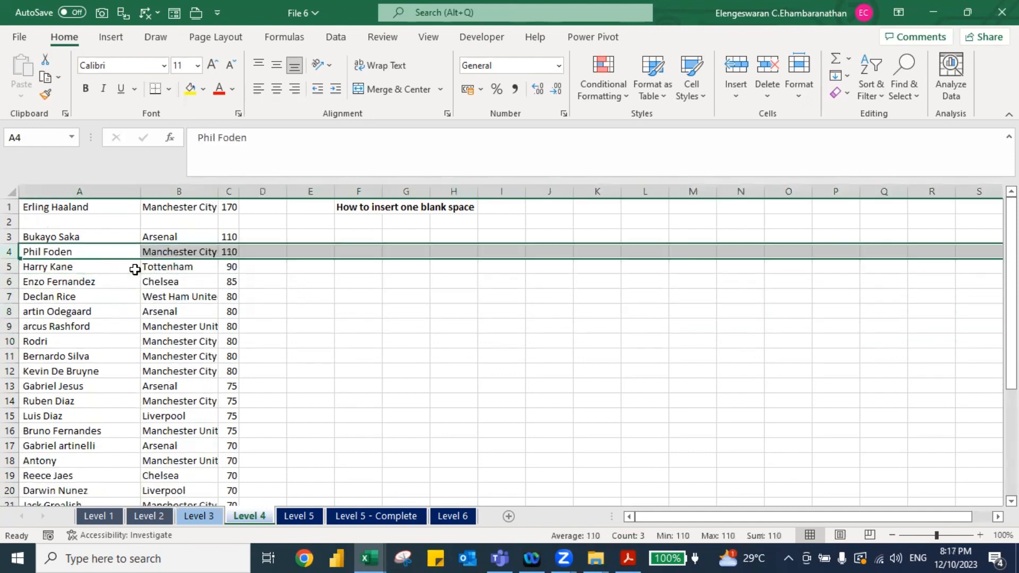
{"action": "key", "text": "Up"}
{"action": "key", "text": "ctrl+z"}
{"action": "key", "text": "Up"}
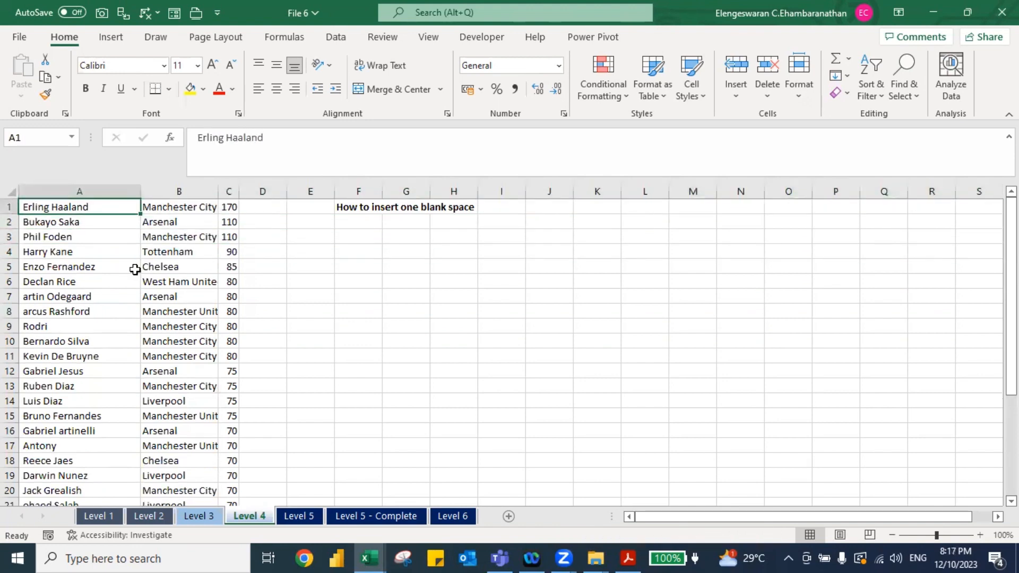
Insert a blank row above the player list and a blank column before the player names.
{"action": "key", "text": "shift+space"}
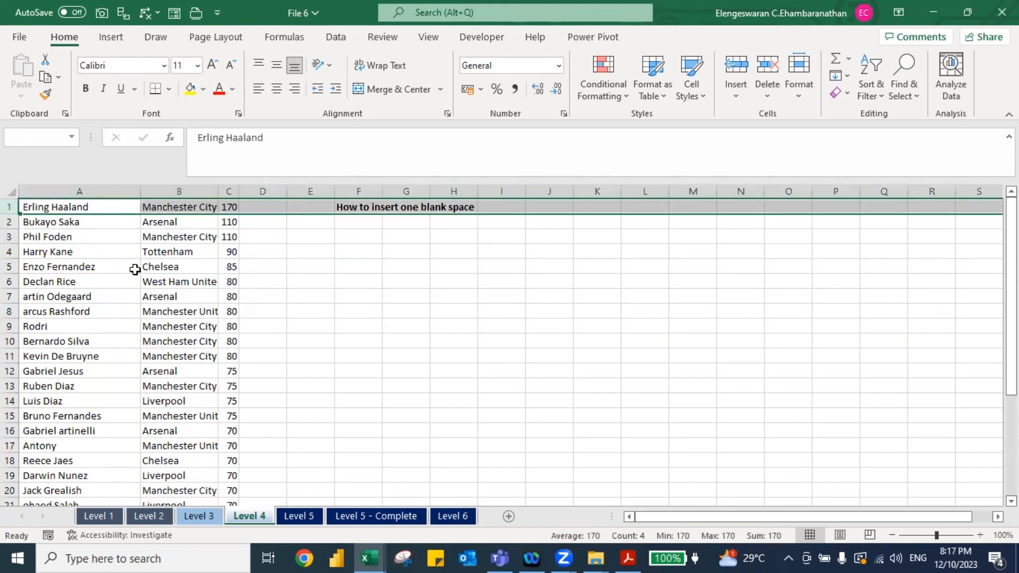
{"action": "key", "text": "ctrl+shift+plus"}
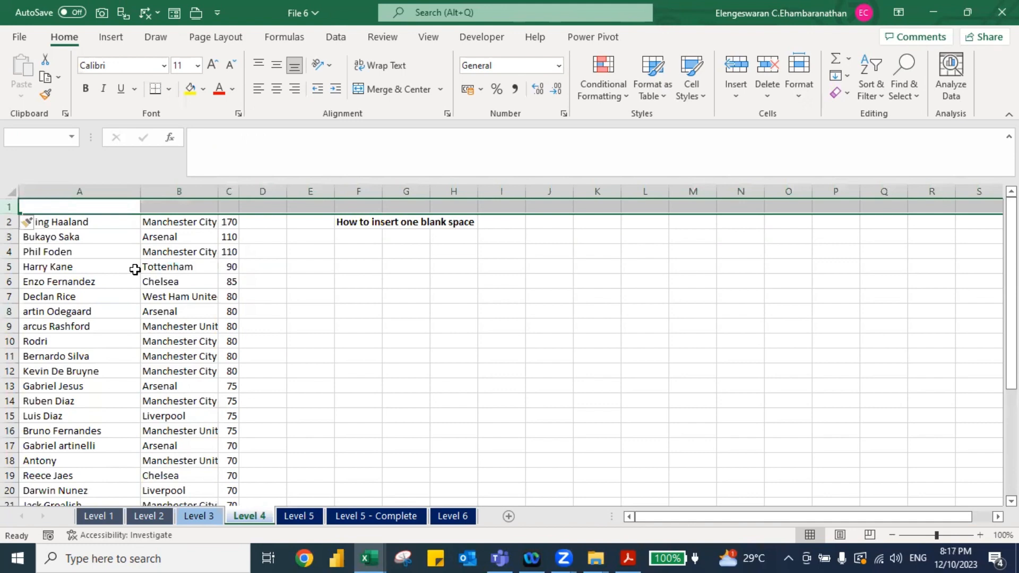
{"action": "key", "text": "Down"}
{"action": "key", "text": "ctrl+shift+Down"}
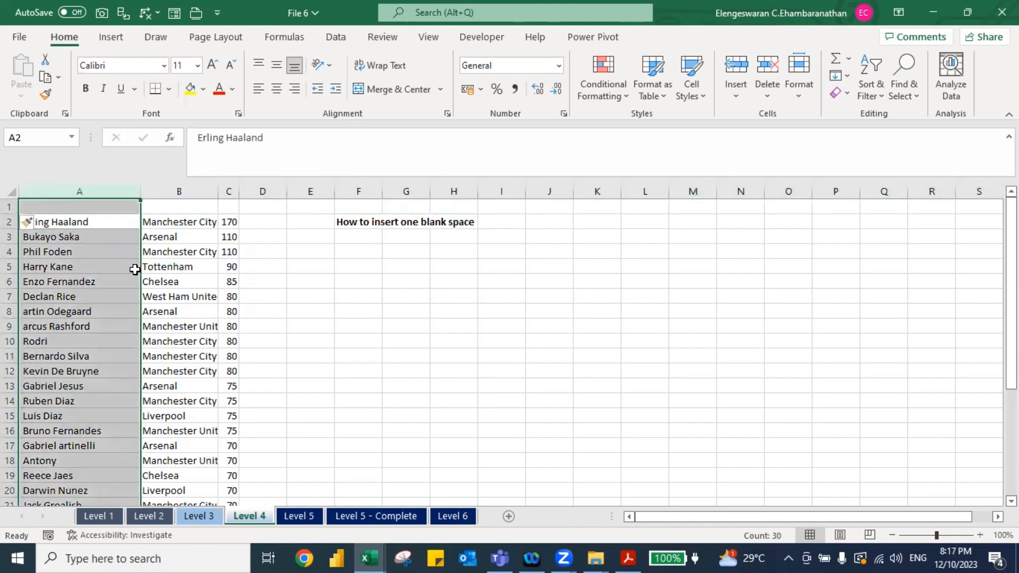
{"action": "key", "text": "ctrl+shift+plus"}
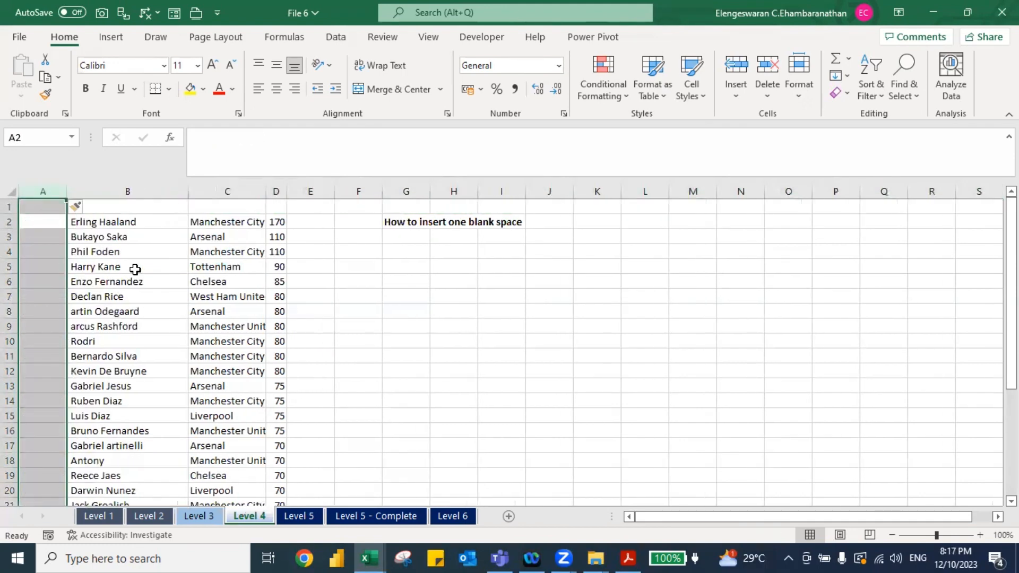
Enter the header No in A1 and the starting numbers 1 and 2 in A2 and A3.
{"action": "key", "text": "Up"}
{"action": "type", "text": "No"}
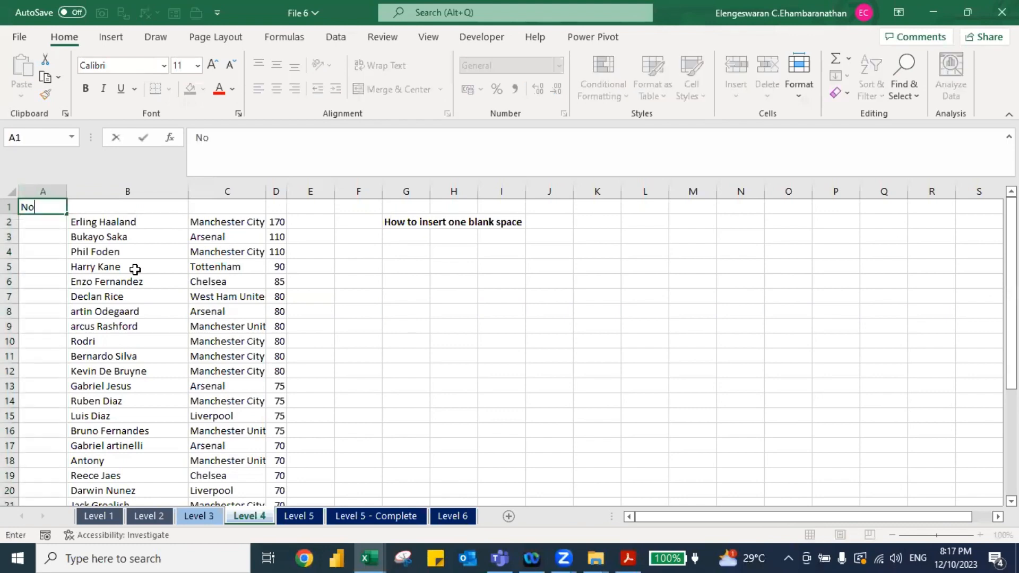
{"action": "key", "text": "Return"}
{"action": "type", "text": "1"}
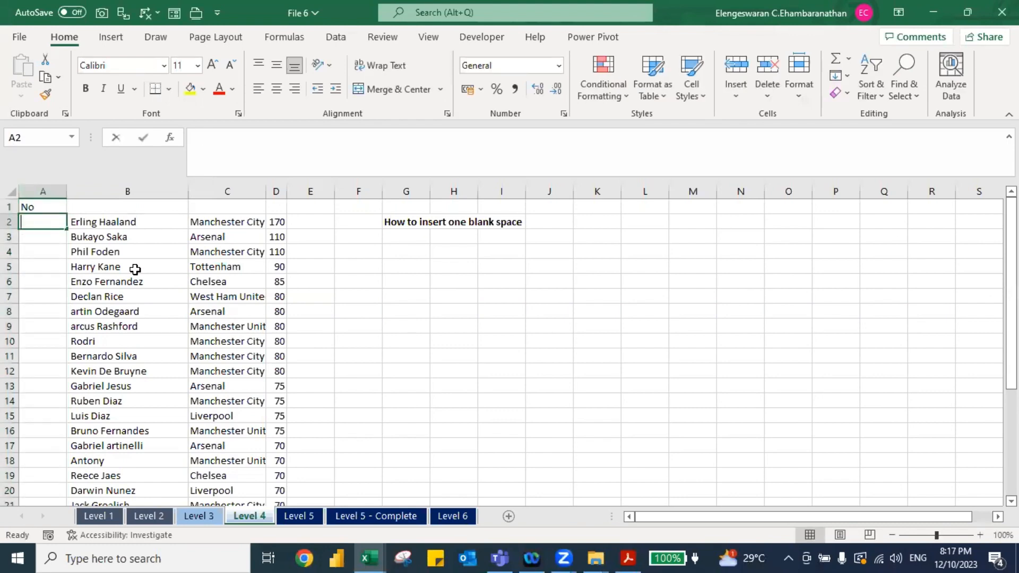
{"action": "key", "text": "Return"}
{"action": "type", "text": "2"}
{"action": "key", "text": "Return"}
Fill the number series from A2:A3 down column A to the last player.
{"action": "key", "text": "Up"}
{"action": "key", "text": "Up"}
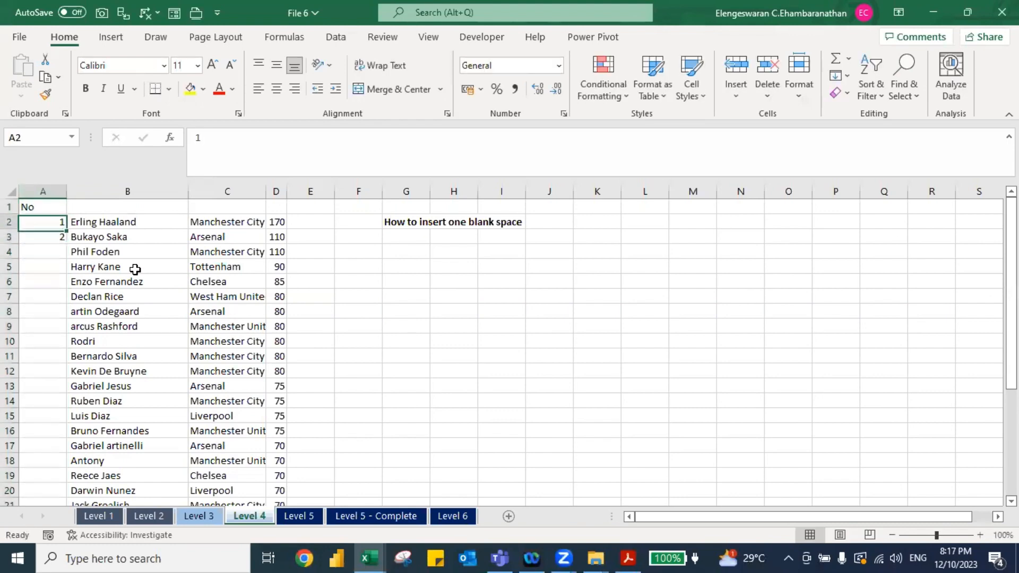
{"action": "key", "text": "shift+Down"}
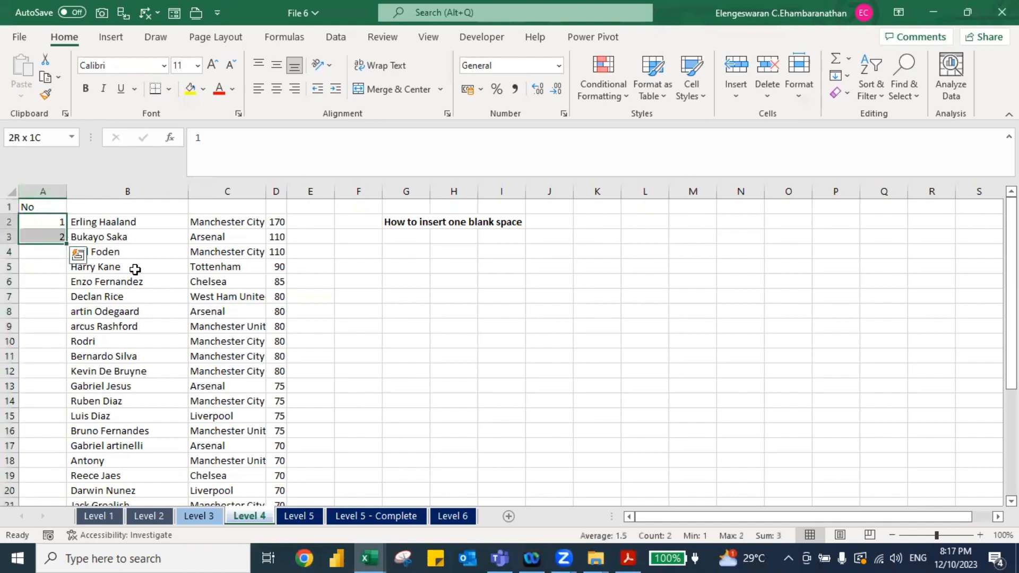
{"action": "double_click", "coordinate": [65, 242]}
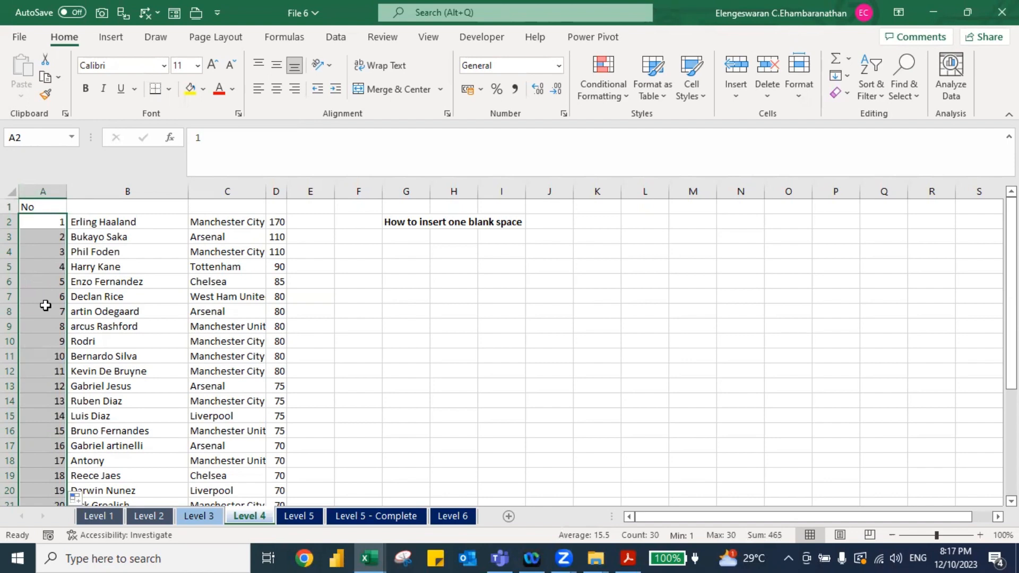
Copy the numbers 1 to 30 in column A and paste them directly below, starting at A32.
{"action": "key", "text": "ctrl+c"}
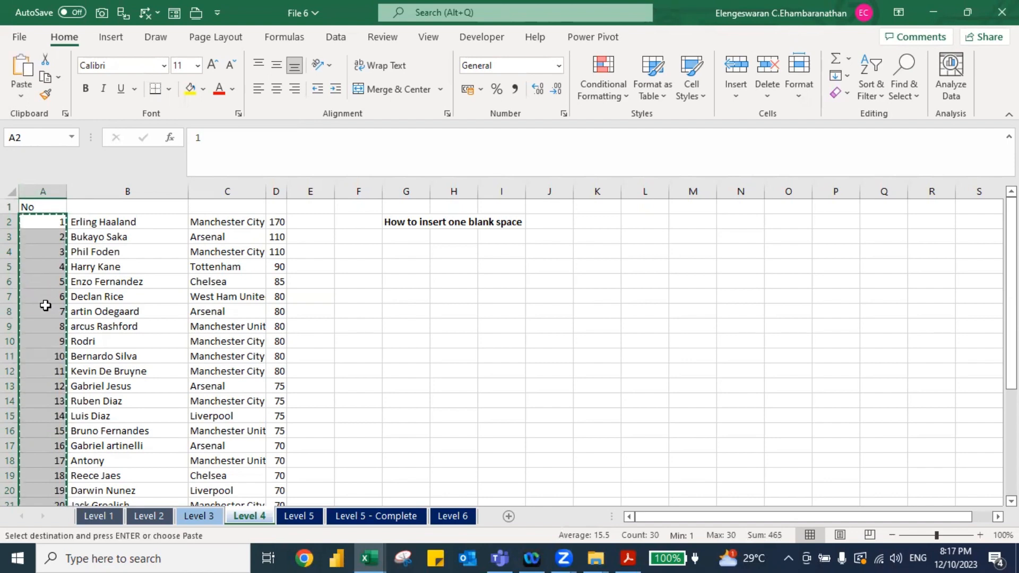
{"action": "key", "text": "ctrl+Down"}
{"action": "key", "text": "Down"}
{"action": "key", "text": "ctrl+v"}
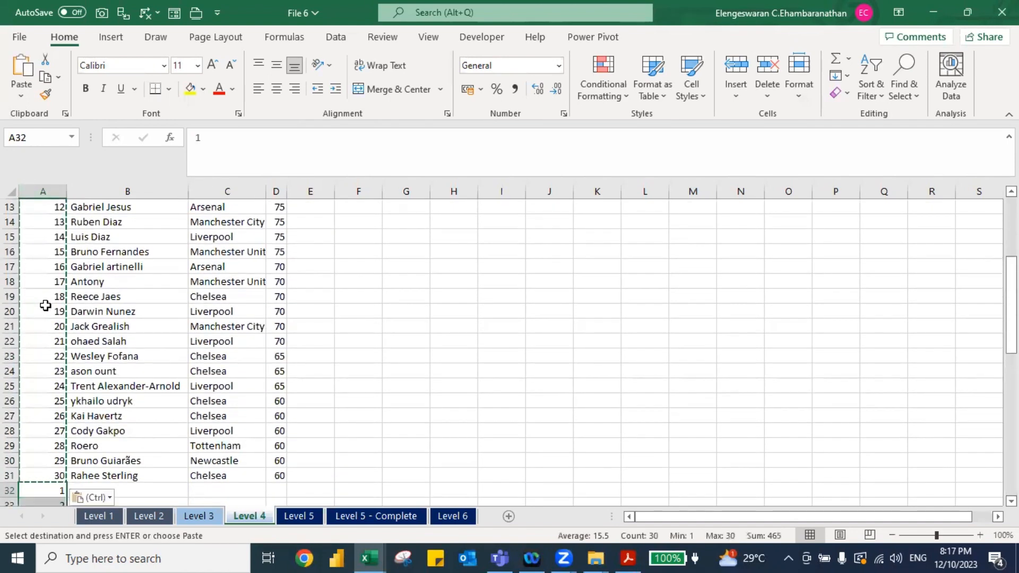
Add filters to the whole data range and sort the No column from smallest to largest.
{"action": "key", "text": "Up"}
{"action": "key", "text": "Up"}
{"action": "key", "text": "Right"}
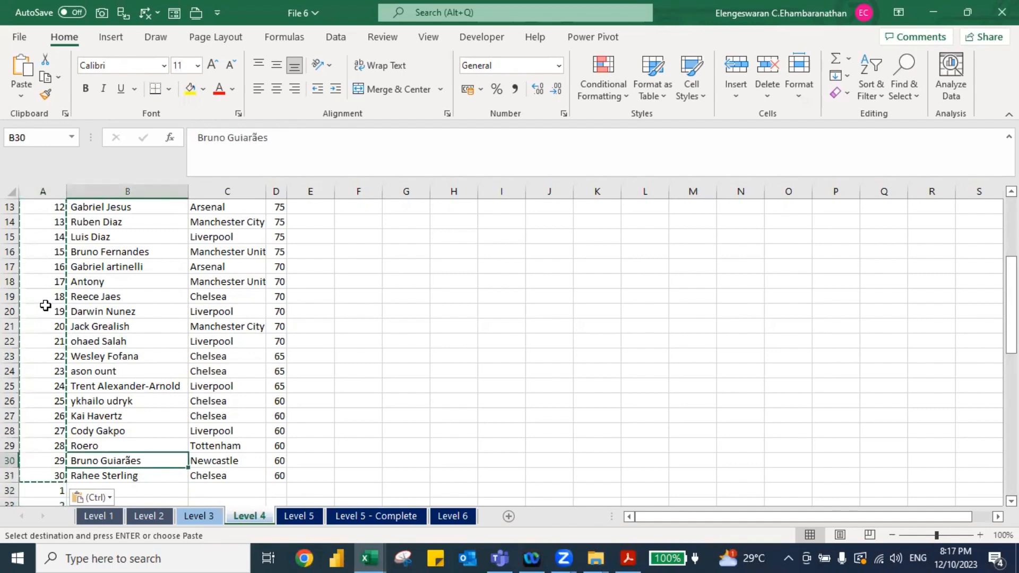
{"action": "key", "text": "ctrl+a"}
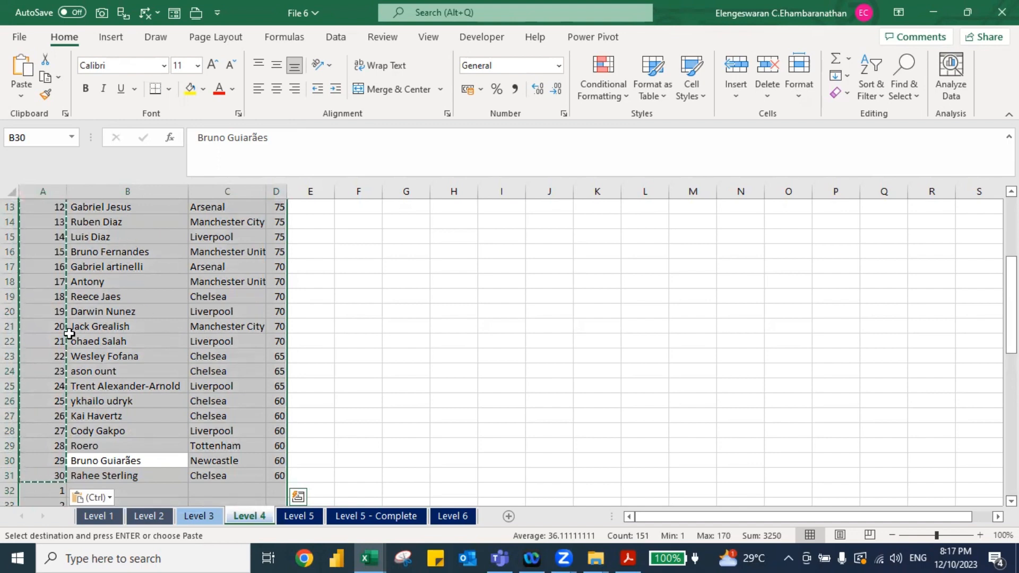
{"action": "key", "text": "Escape"}
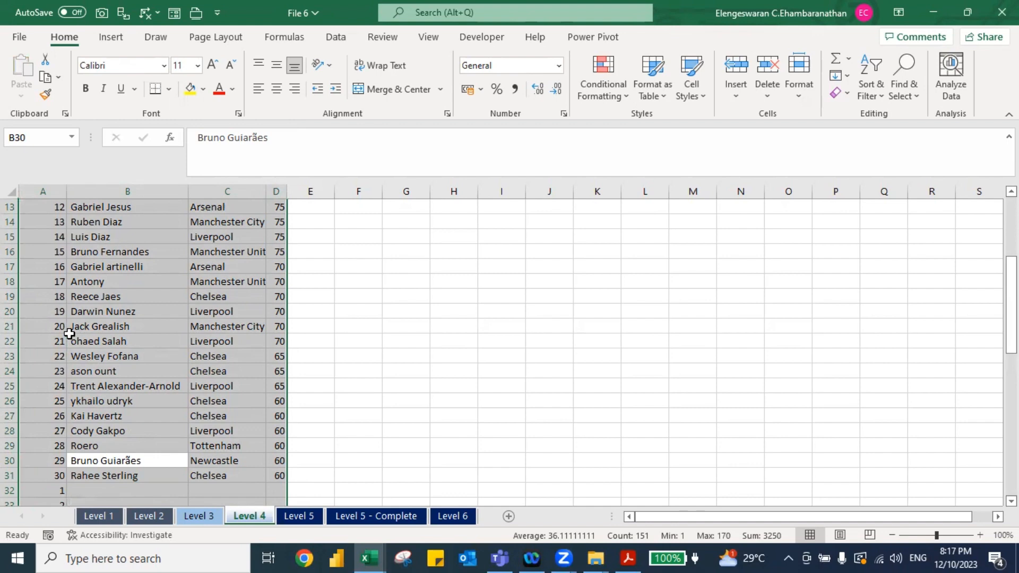
{"action": "key", "text": "ctrl+Up"}
{"action": "key", "text": "ctrl+Home"}
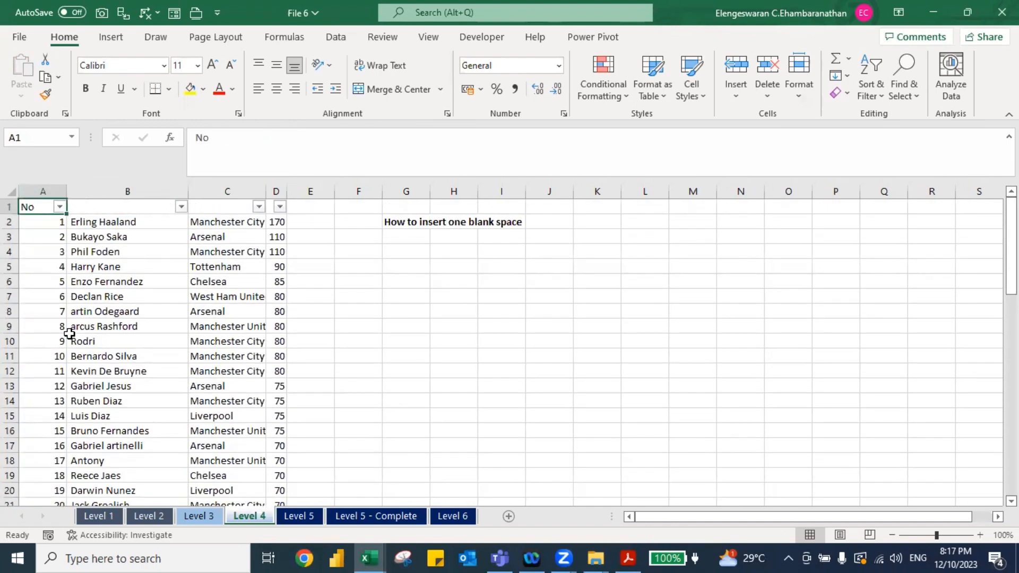
{"action": "left_click", "coordinate": [59, 205]}
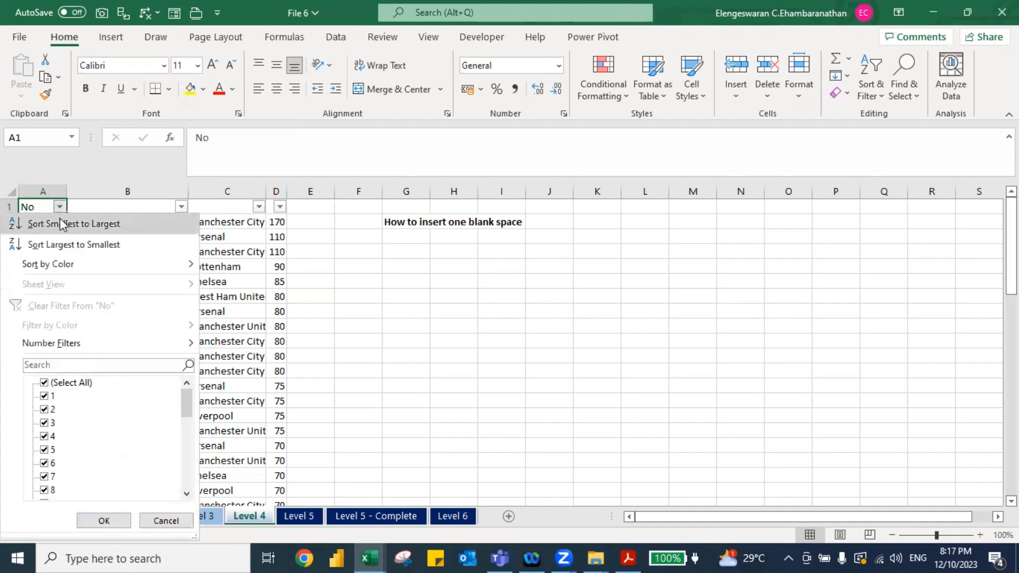
{"action": "left_click", "coordinate": [60, 225]}
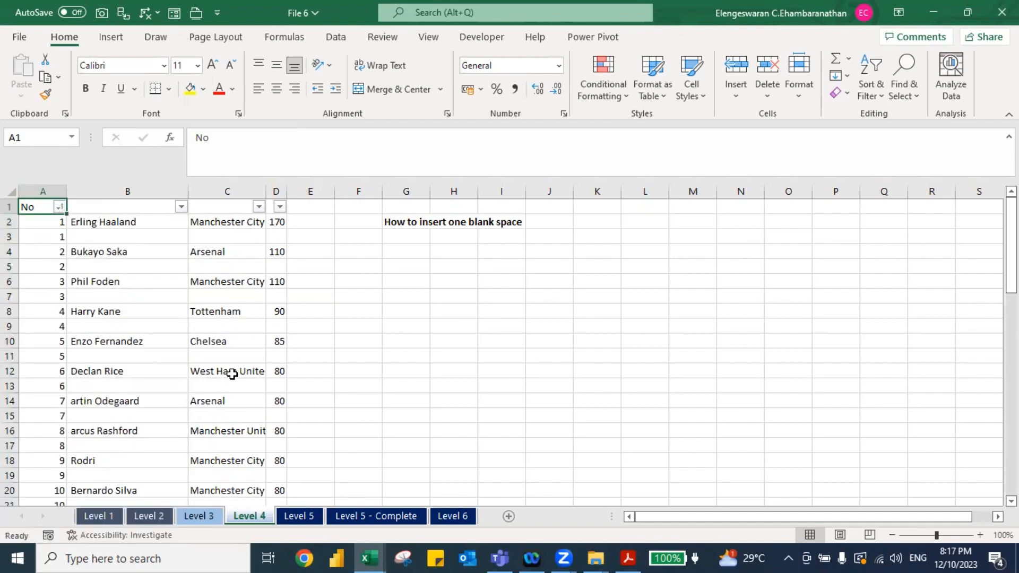
Delete the No helper column and check the alternating blank rows down the list.
{"action": "key", "text": "ctrl+shift+Down"}
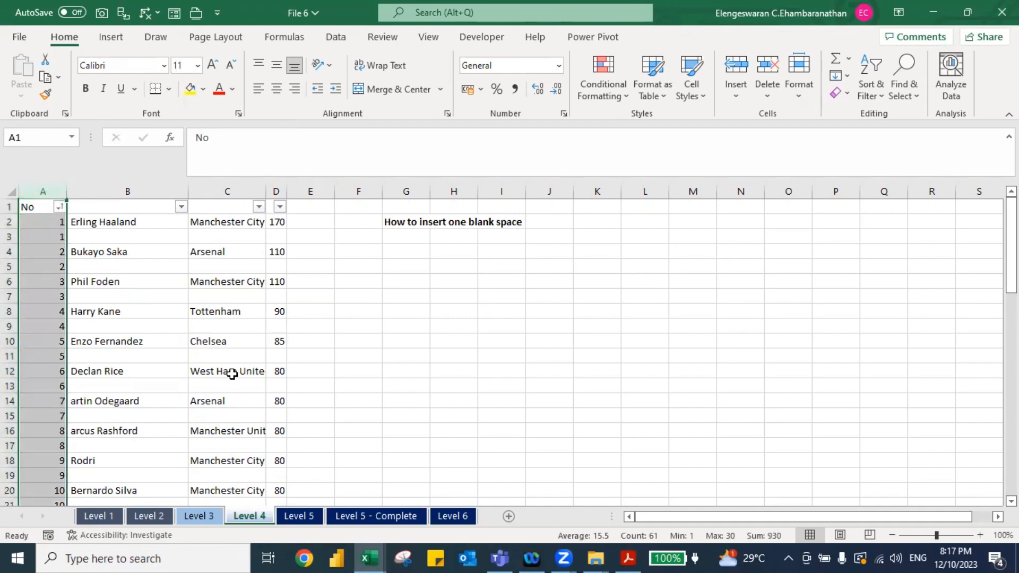
{"action": "key", "text": "ctrl+minus"}
{"action": "key", "text": "Page_Down"}
{"action": "key", "text": "Page_Down"}
{"action": "key", "text": "Page_Down"}
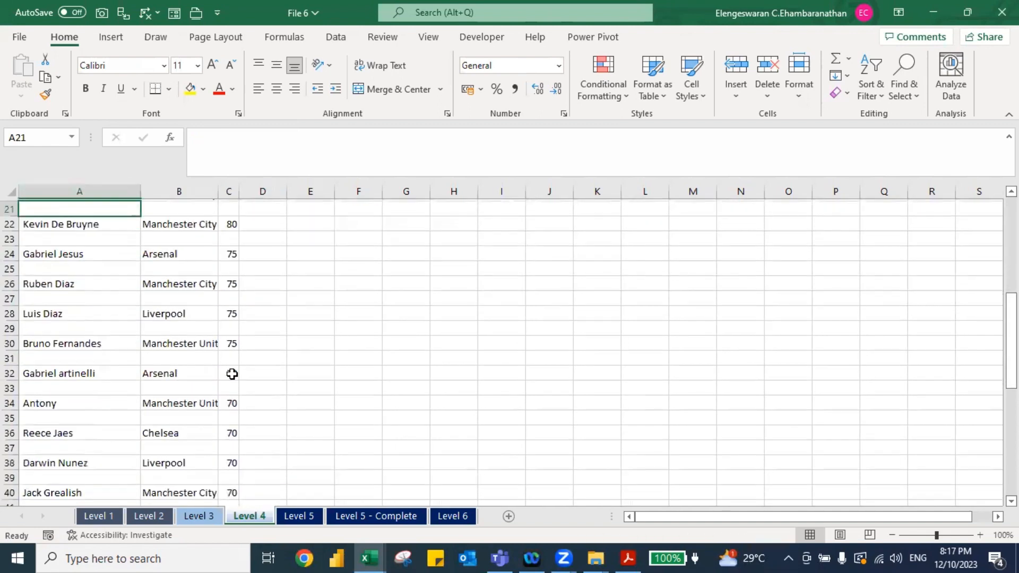
{"action": "key", "text": "Page_Up"}
{"action": "key", "text": "Page_Up"}
{"action": "key", "text": "Page_Up"}
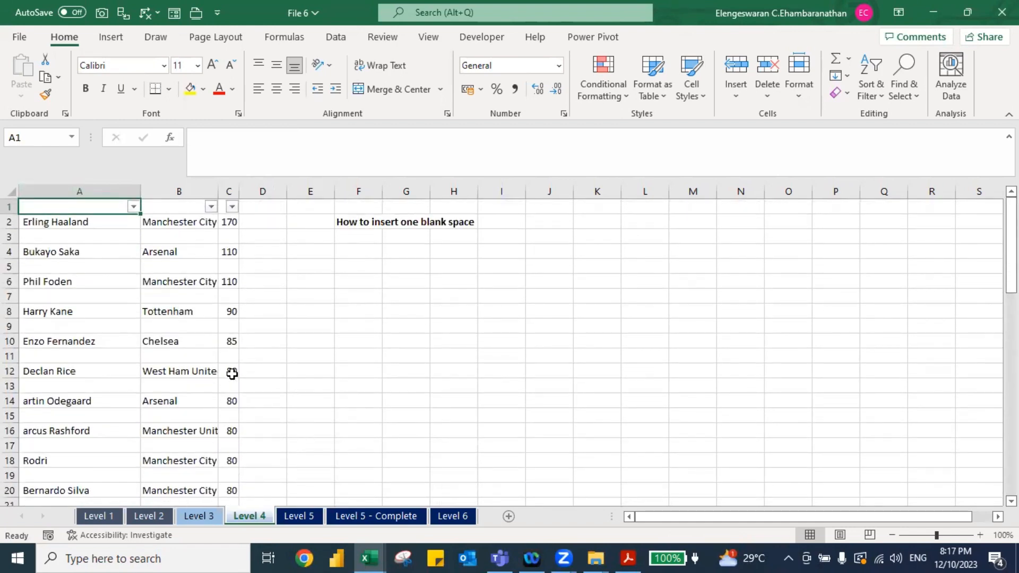
Undo the helper column's deletion, the sorting and filtering, and the pasted and filled numbers until column A has no numbers.
{"action": "key", "text": "ctrl+z"}
{"action": "key", "text": "ctrl+z"}
{"action": "key", "text": "ctrl+z"}
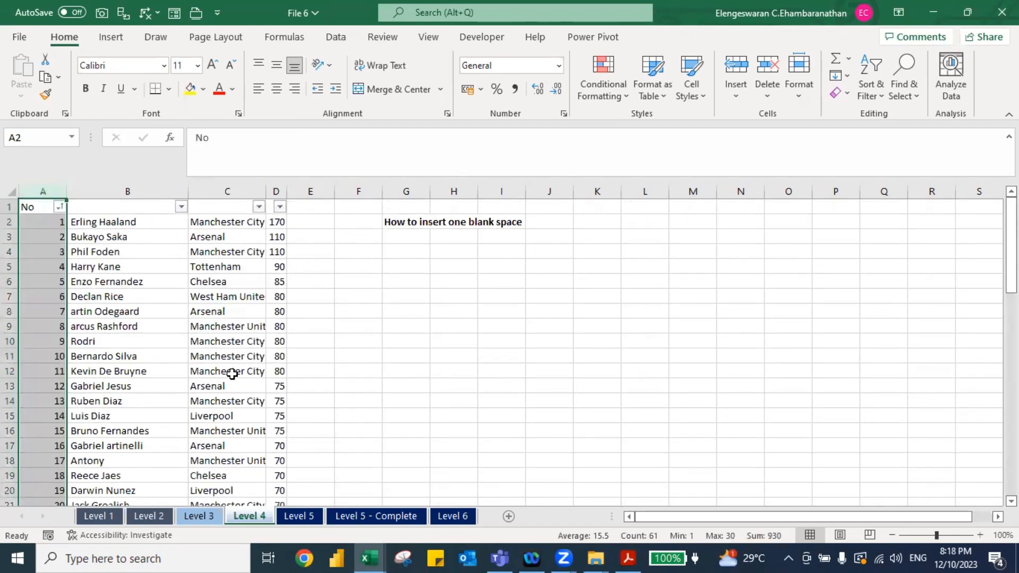
{"action": "key", "text": "ctrl+z"}
{"action": "key", "text": "ctrl+z"}
{"action": "key", "text": "ctrl+z"}
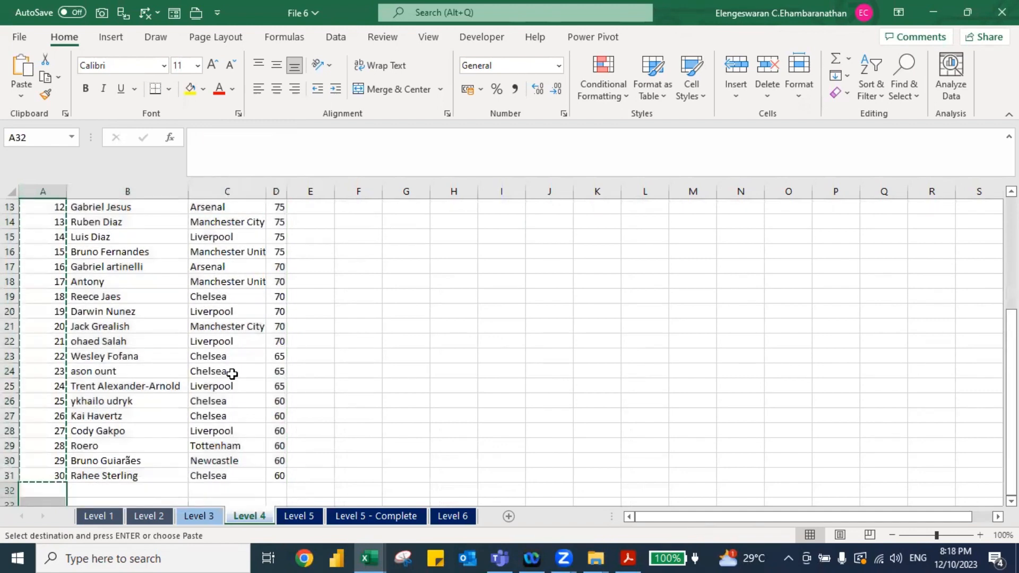
{"action": "key", "text": "ctrl+z"}
{"action": "key", "text": "ctrl+z"}
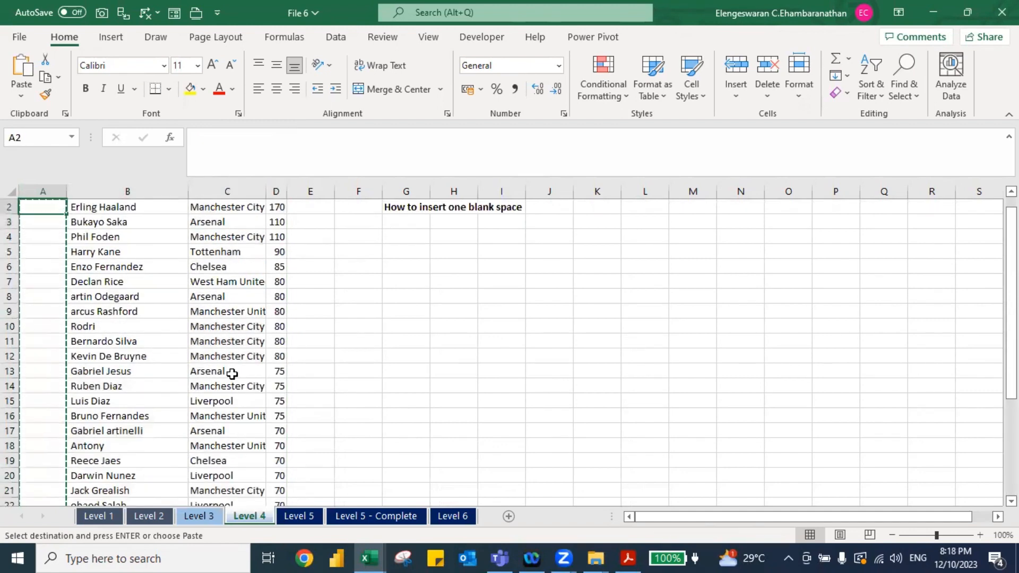
Undo the inserted blank column and blank row so the player list starts at A1 again.
{"action": "key", "text": "ctrl+z"}
{"action": "key", "text": "ctrl+z"}
{"action": "key", "text": "ctrl+z"}
{"action": "key", "text": "ctrl+z"}
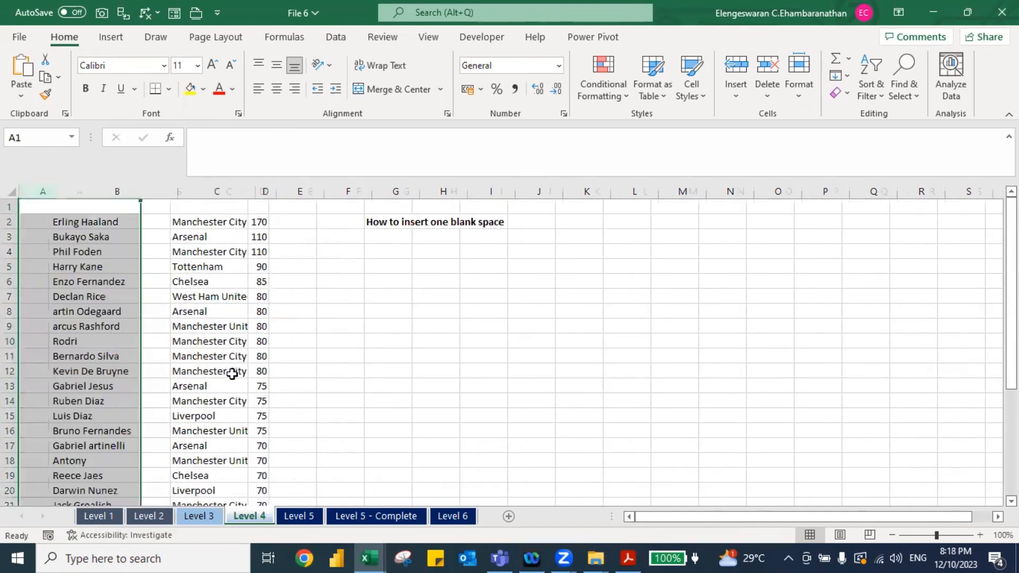
{"action": "key", "text": "ctrl+z"}
{"action": "key", "text": "ctrl+z"}
{"action": "key", "text": "ctrl+z"}
{"action": "key", "text": "ctrl+z"}
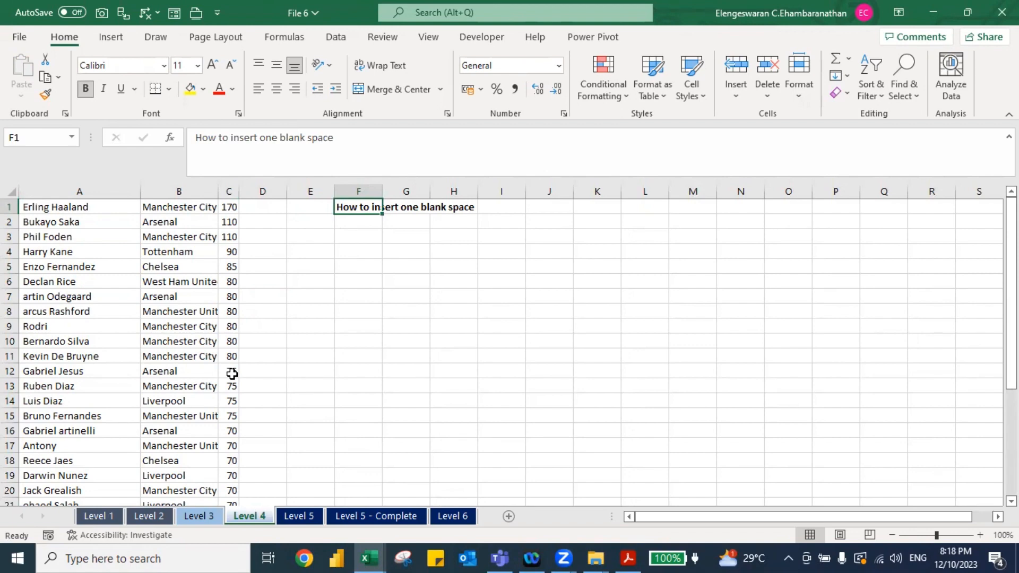
Enter the first instruction, "insert one column and one row before the data", in F3.
{"action": "key", "text": "Down"}
{"action": "key", "text": "Down"}
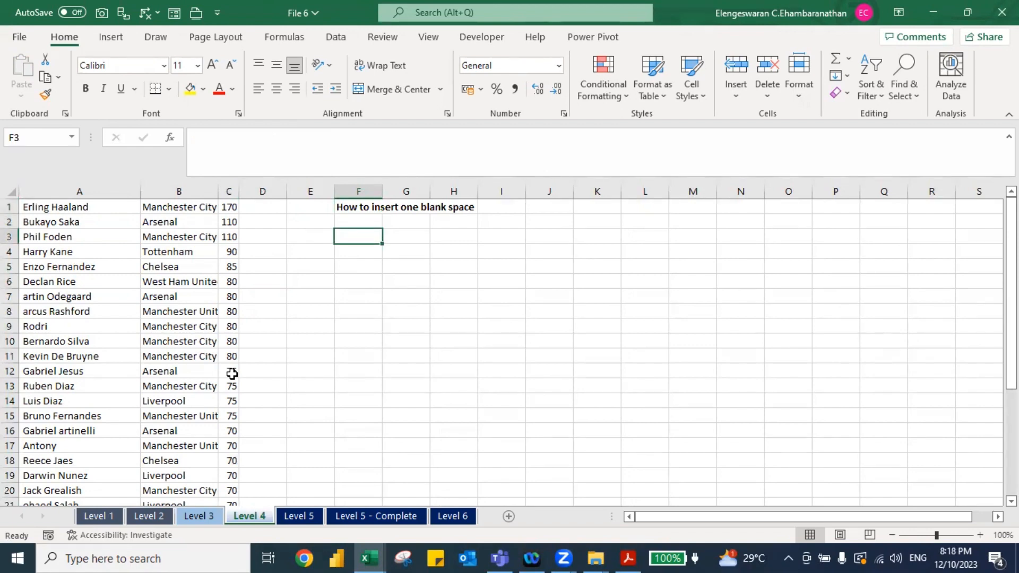
{"action": "type", "text": "insert "}
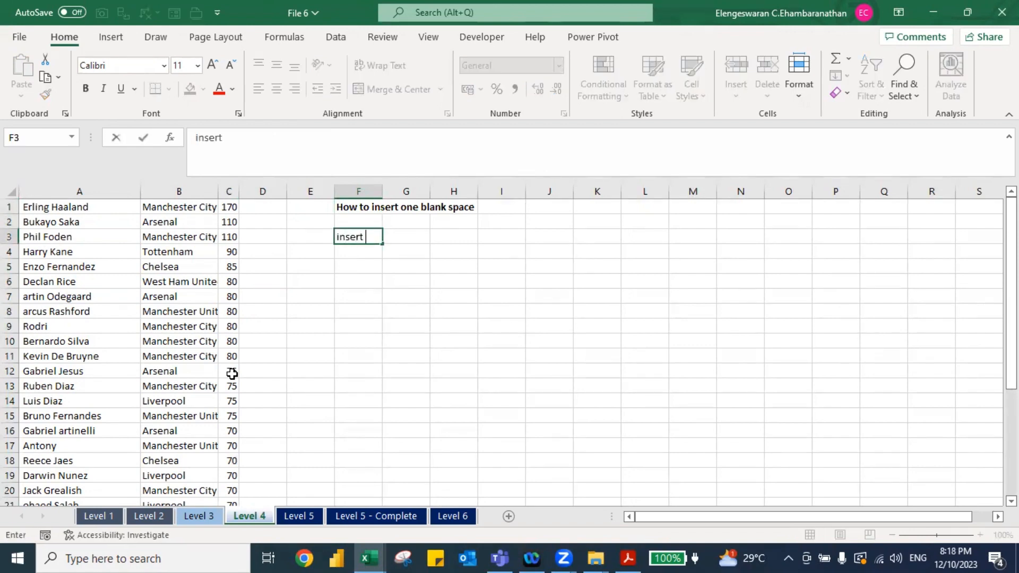
{"action": "type", "text": "one column"}
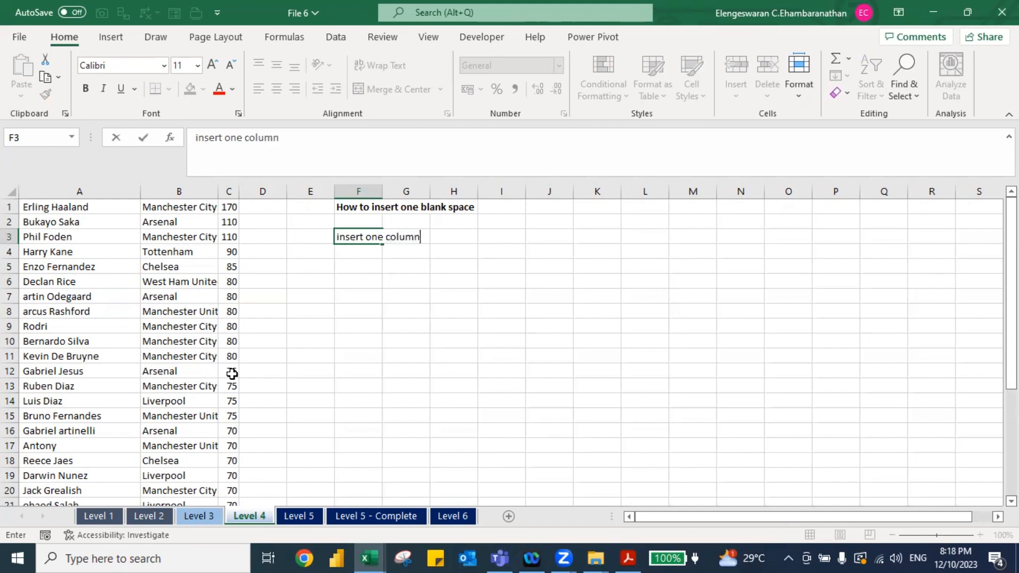
{"action": "type", "text": " and oene"}
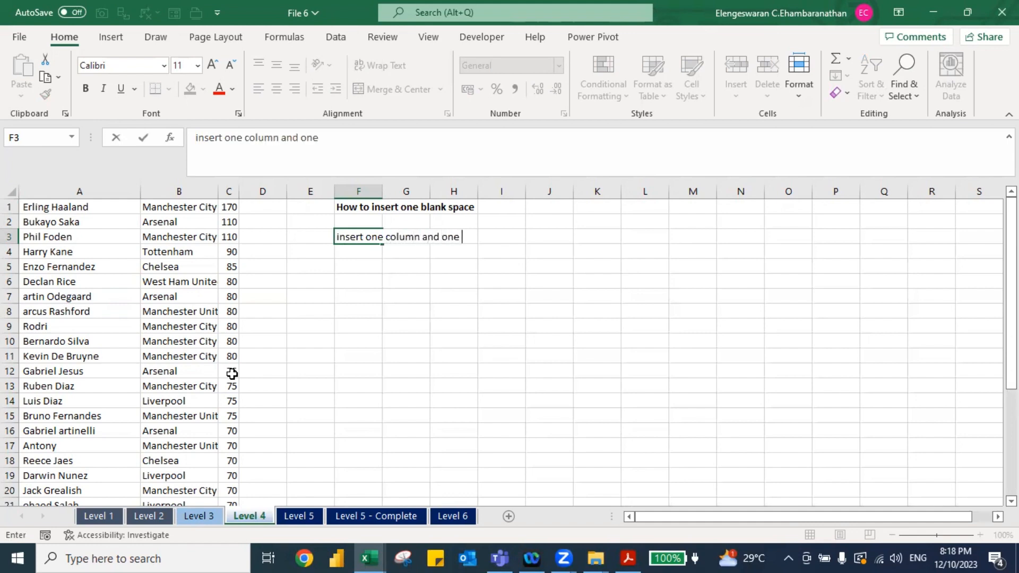
{"action": "type", "text": " row before the "}
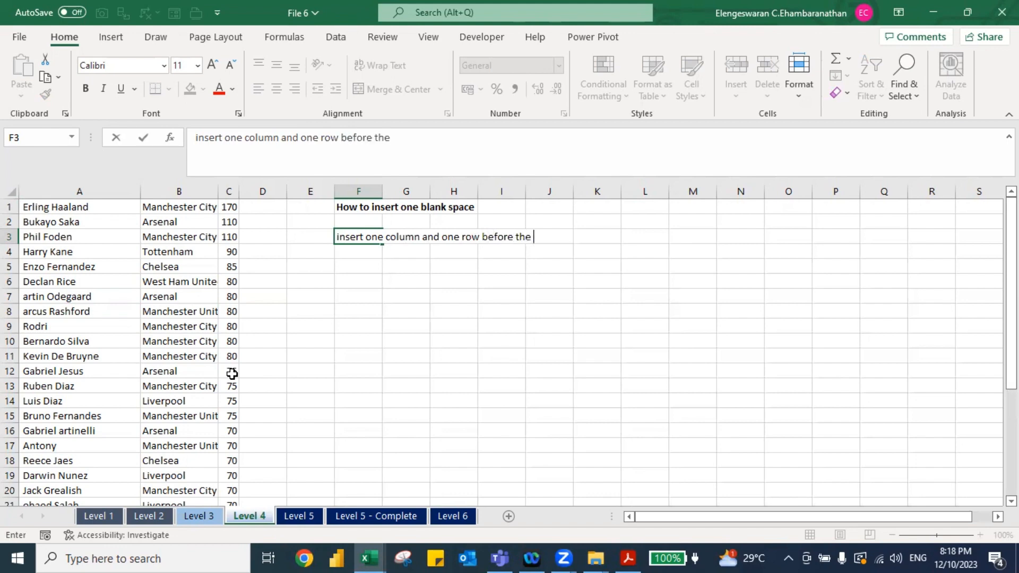
{"action": "type", "text": "data"}
{"action": "key", "text": "Return"}
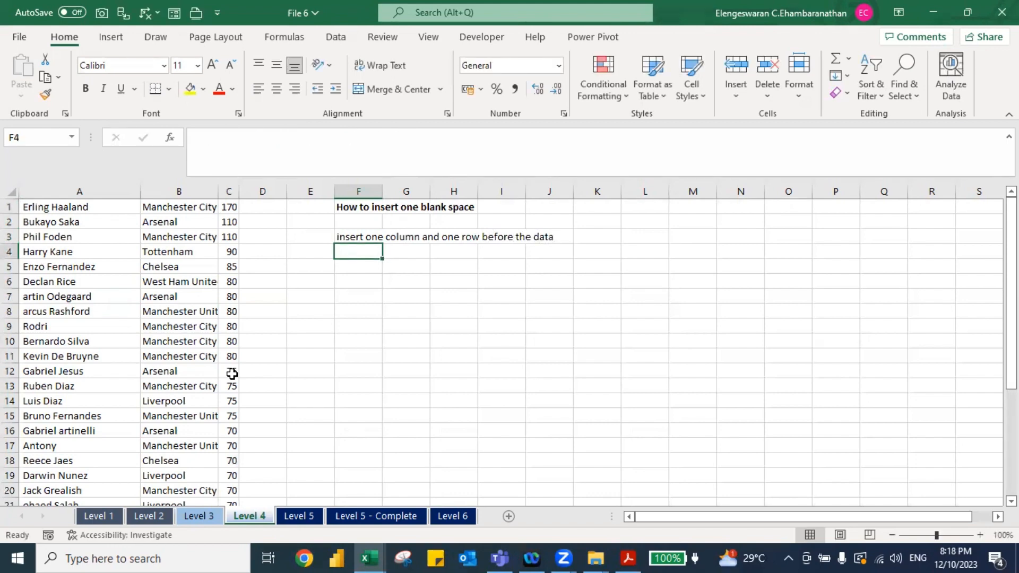
Number the first instruction by entering 1 in E3.
{"action": "key", "text": "Up"}
{"action": "key", "text": "Down"}
{"action": "key", "text": "Up"}
{"action": "key", "text": "Left"}
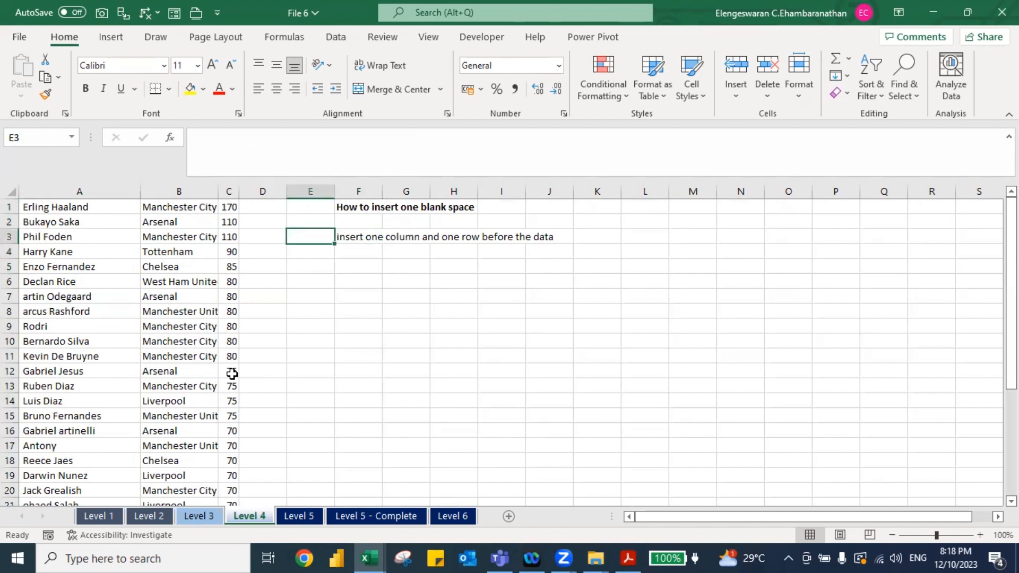
{"action": "type", "text": "1"}
{"action": "key", "text": "Return"}
Add instruction 2 in row 4, with the number in E4 and "letak no" in F4.
{"action": "type", "text": "2"}
{"action": "key", "text": "Tab"}
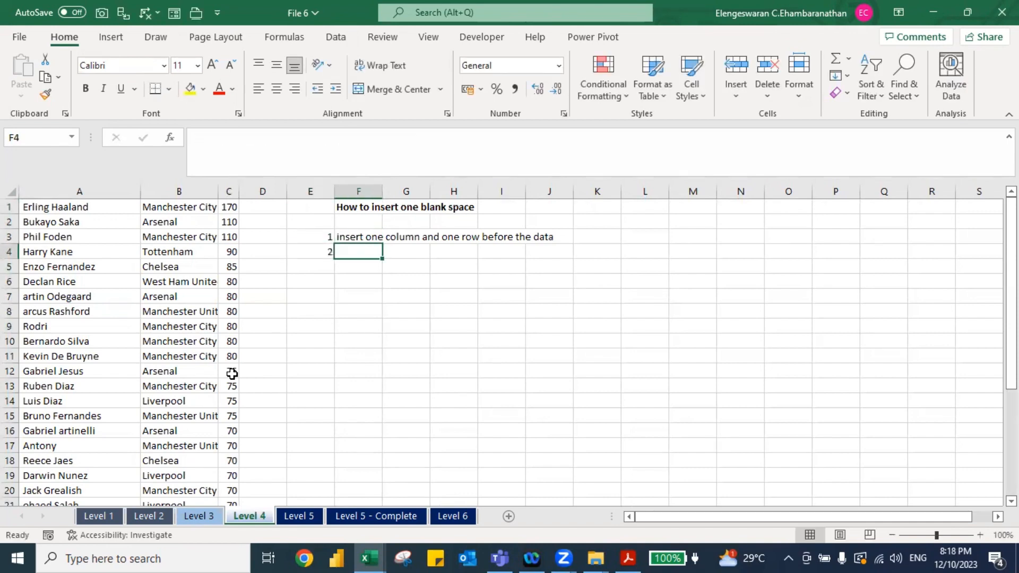
{"action": "type", "text": "letak"}
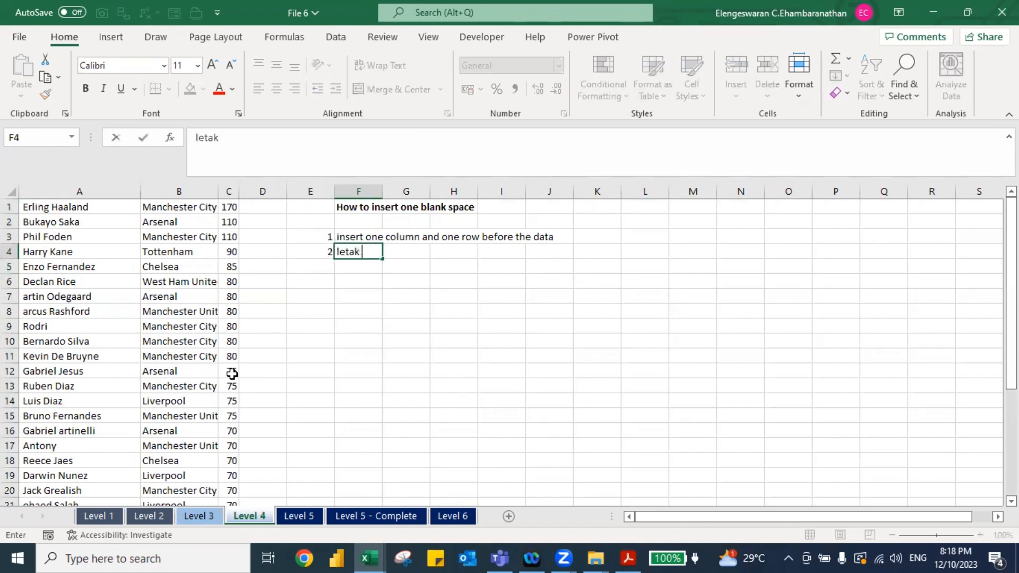
{"action": "type", "text": " no"}
{"action": "key", "text": "Return"}
Add instruction 3 in row 5, with the number in E5 and "numbering beside the data" in F5.
{"action": "key", "text": "Left"}
{"action": "type", "text": "3"}
{"action": "key", "text": "Tab"}
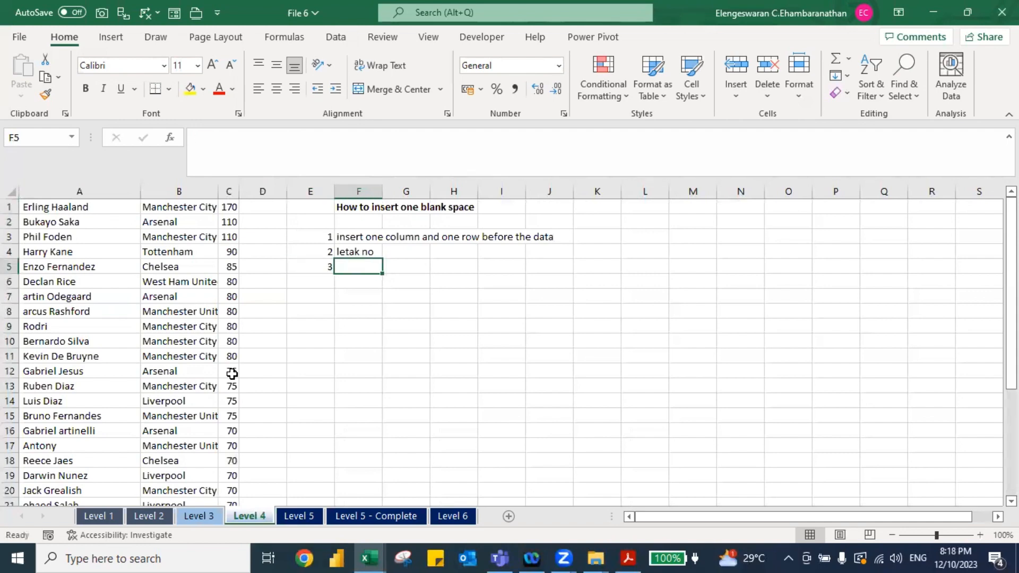
{"action": "type", "text": "numberin"}
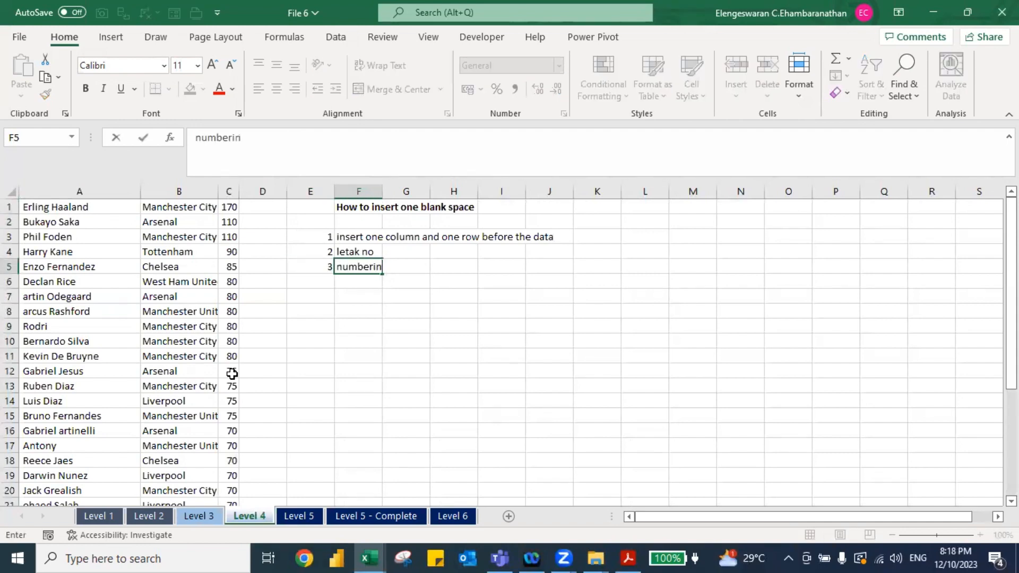
{"action": "type", "text": "g beside the "}
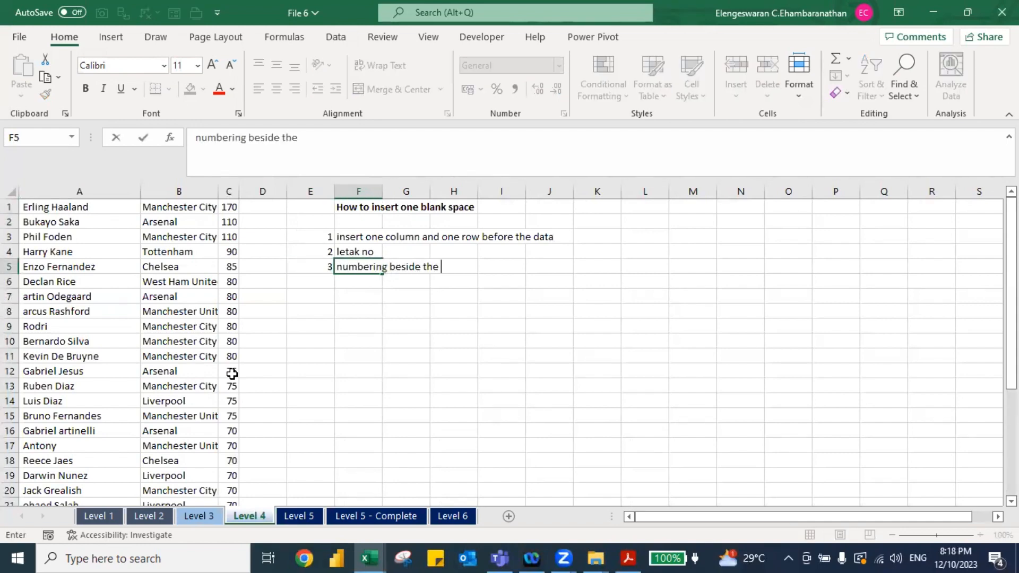
{"action": "type", "text": "datat"}
{"action": "key", "text": "Return"}
Add instruction 4 in row 6, with the number in E6 and "copy and paste numbering" in F6.
{"action": "key", "text": "Left"}
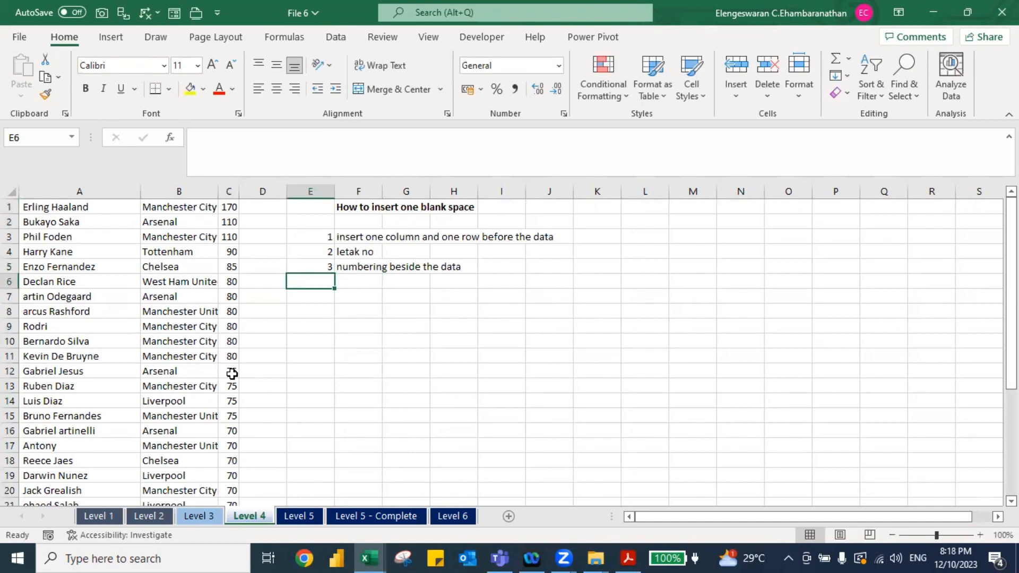
{"action": "type", "text": "4"}
{"action": "key", "text": "Right"}
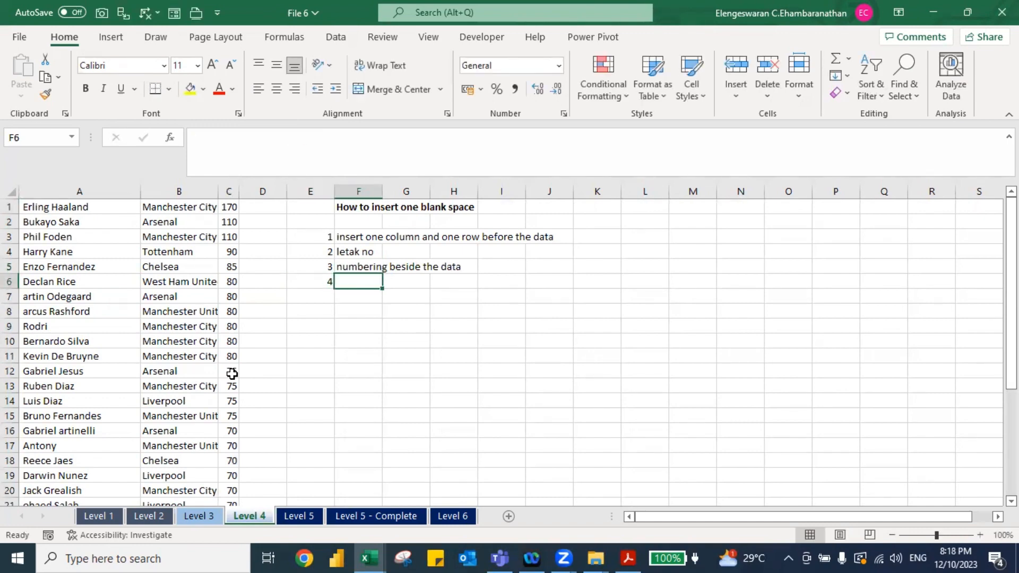
{"action": "type", "text": "copy ands"}
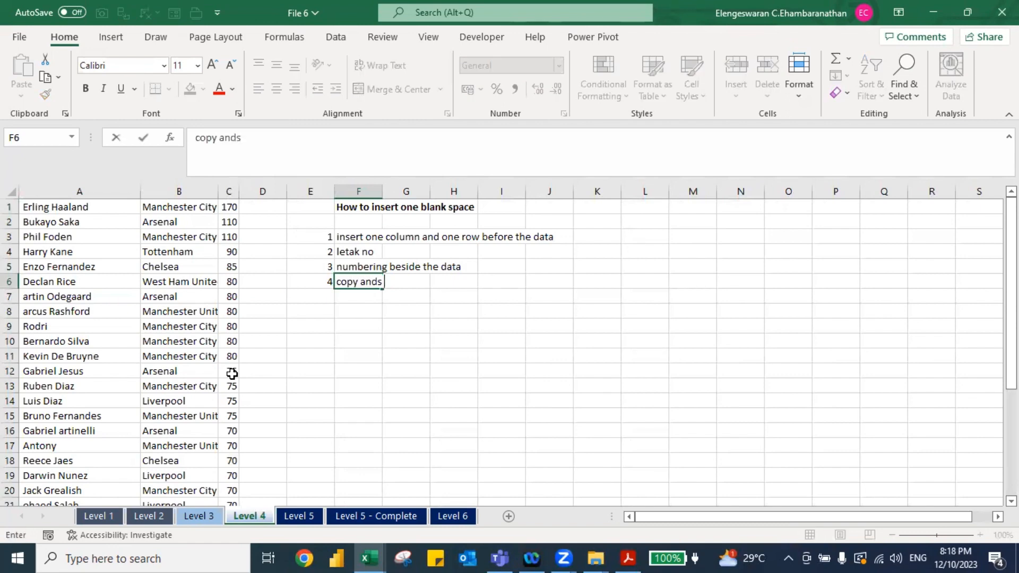
{"action": "key", "text": "BackSpace"}
{"action": "type", "text": "paste numbering"}
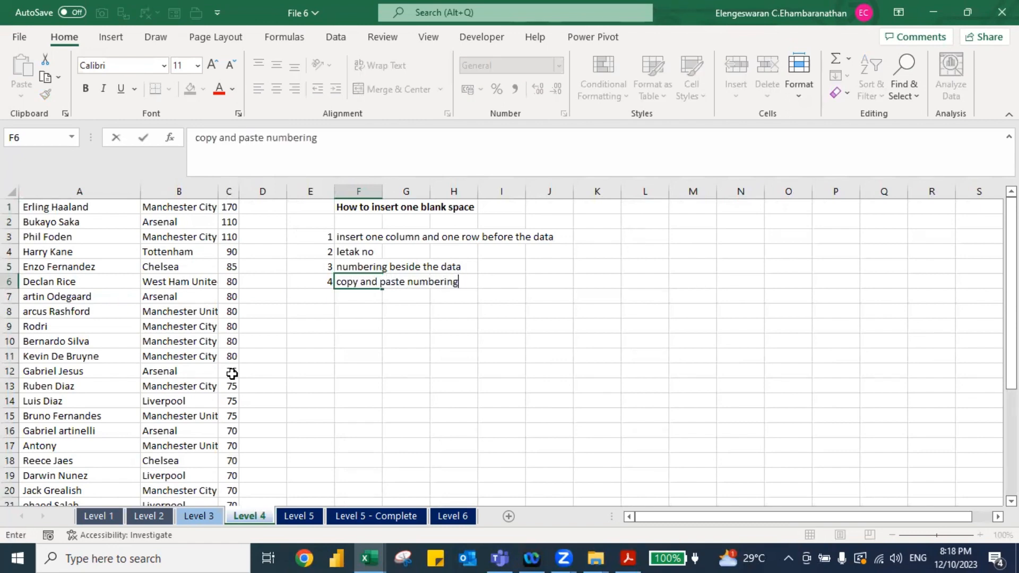
{"action": "key", "text": "Return"}
Add instruction 5 in row 7, with the number in E7 and "sort smallest to the largest" in F7.
{"action": "key", "text": "Left"}
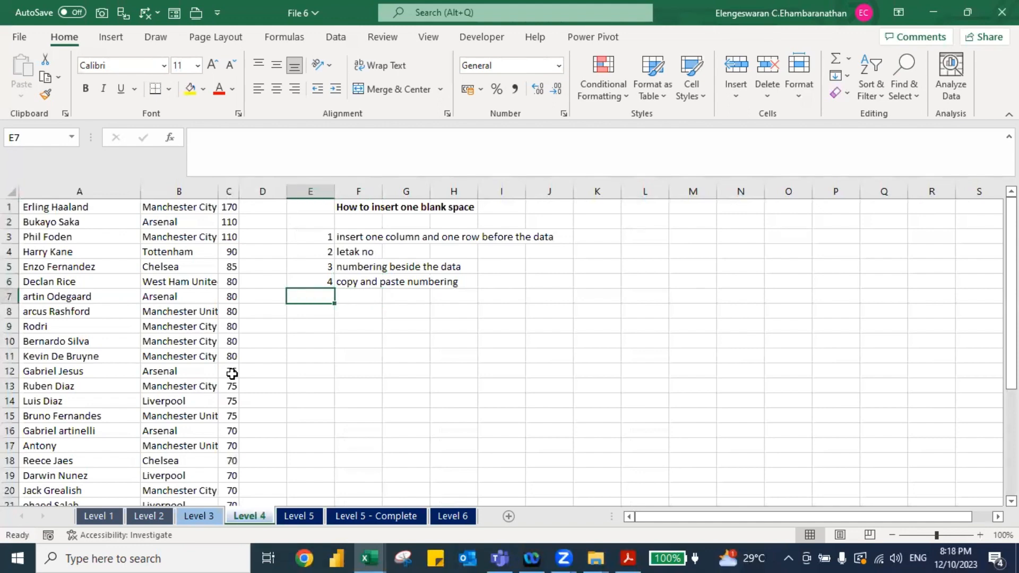
{"action": "type", "text": "5"}
{"action": "key", "text": "Tab"}
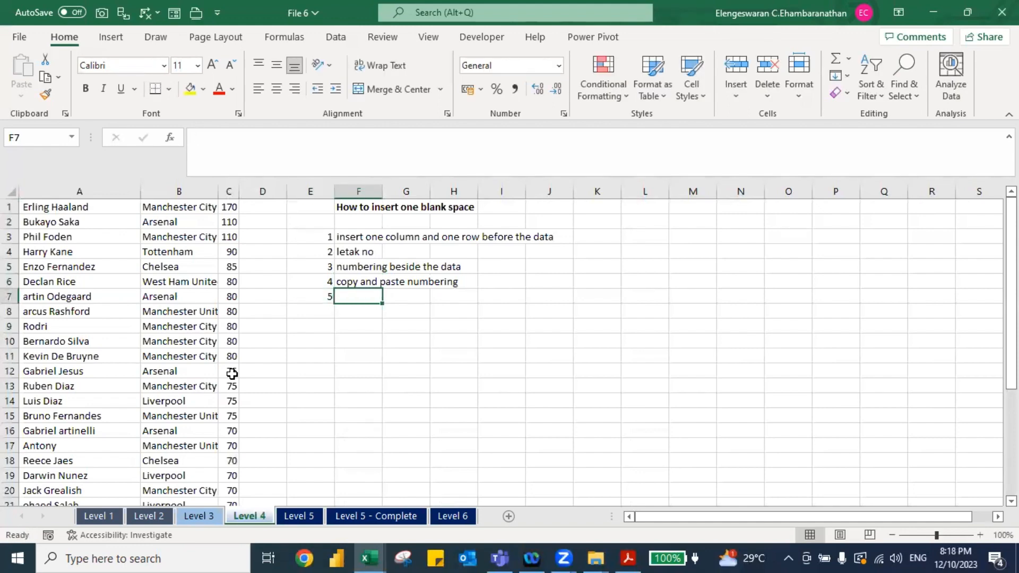
{"action": "type", "text": "dele"}
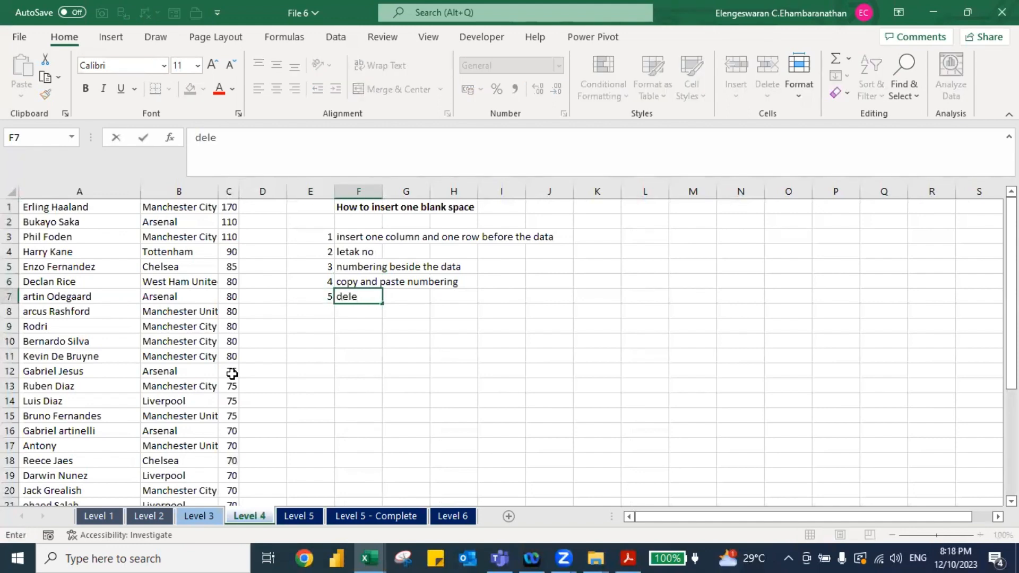
{"action": "key", "text": "BackSpace"}
{"action": "key", "text": "BackSpace"}
{"action": "key", "text": "BackSpace"}
{"action": "key", "text": "BackSpace"}
{"action": "type", "text": "sort smallest to "}
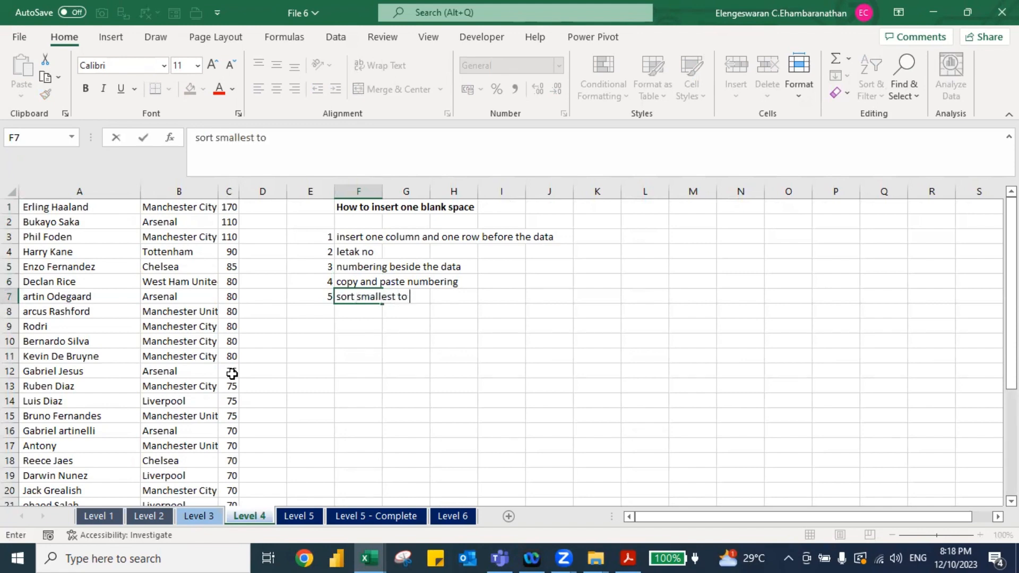
{"action": "type", "text": "the largest"}
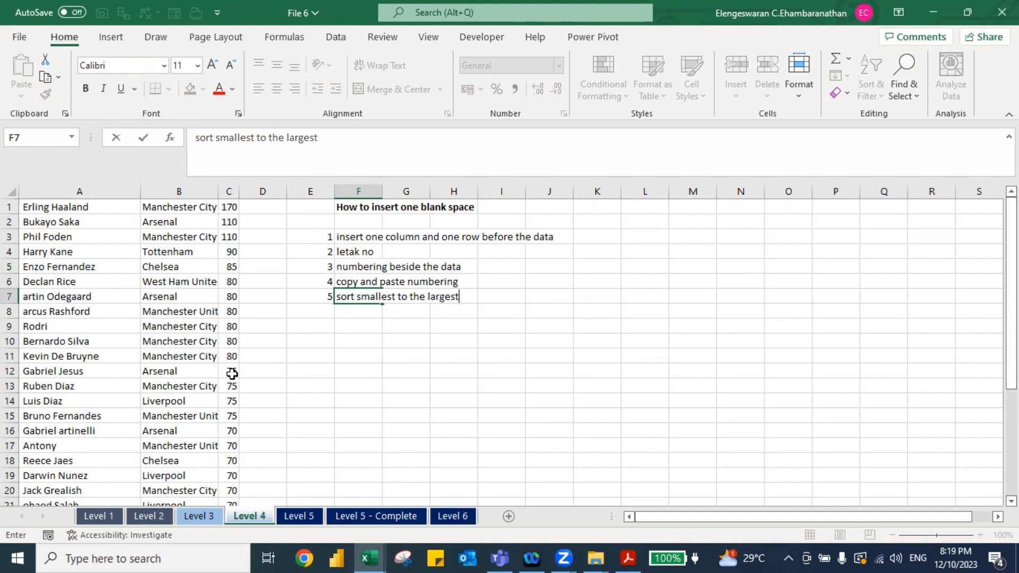
{"action": "key", "text": "Return"}
Add instruction 6 in row 8, with the number in E8 and "delete column a" in F8.
{"action": "key", "text": "Left"}
{"action": "type", "text": "6"}
{"action": "key", "text": "Tab"}
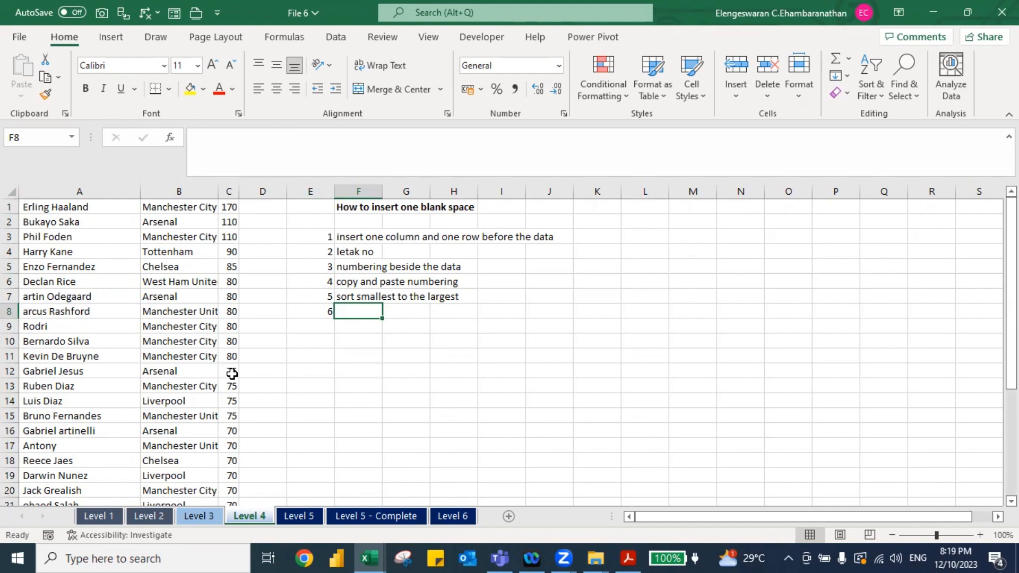
{"action": "type", "text": "delete co"}
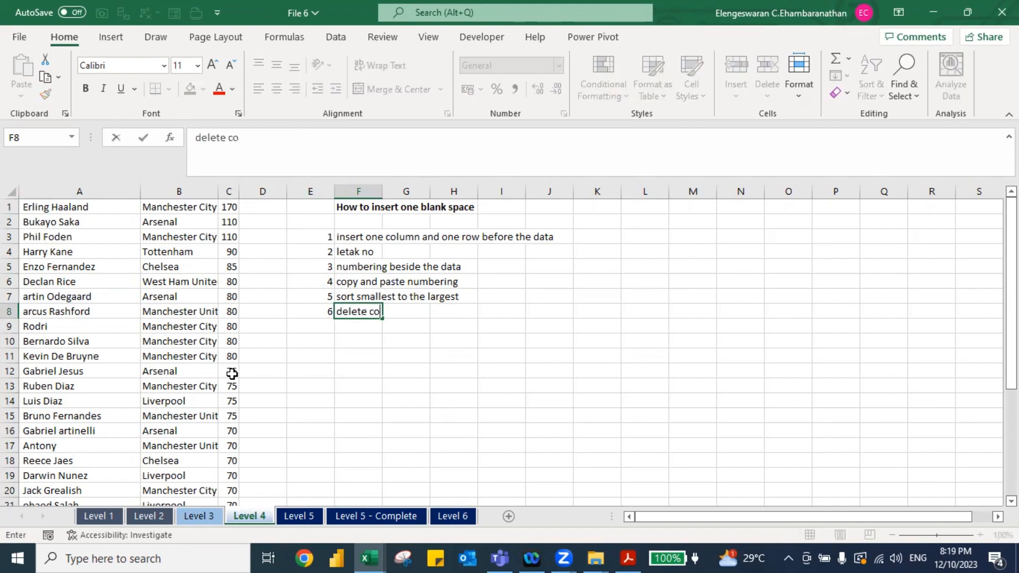
{"action": "type", "text": "lumn a"}
{"action": "key", "text": "Return"}
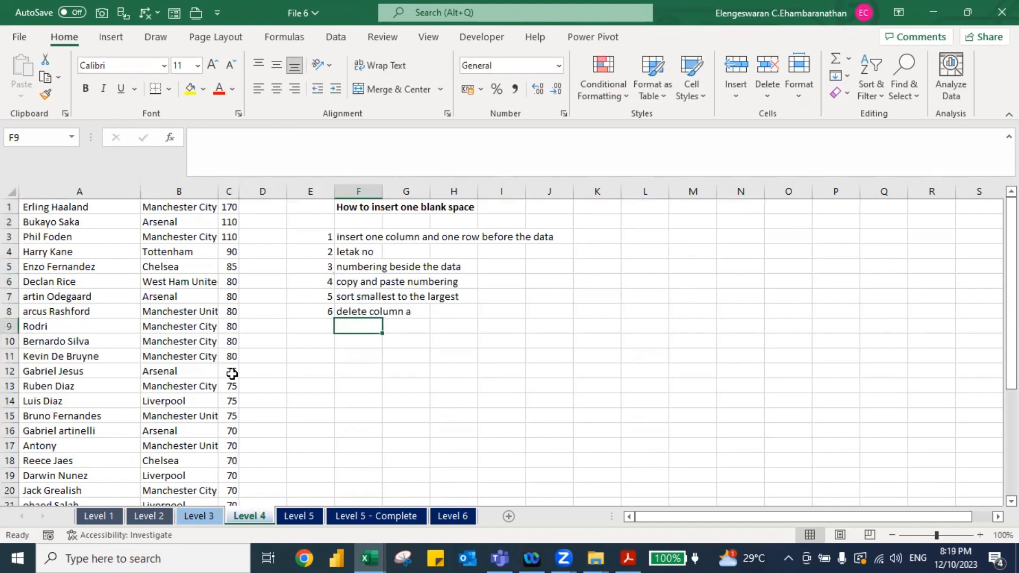
Enter the shortcut note "ctrl shift -=" in M3, on the same row as the first instruction.
{"action": "key", "text": "Up"}
{"action": "key", "text": "Up"}
{"action": "key", "text": "Up"}
{"action": "key", "text": "Up"}
{"action": "key", "text": "Up"}
{"action": "key", "text": "Up"}
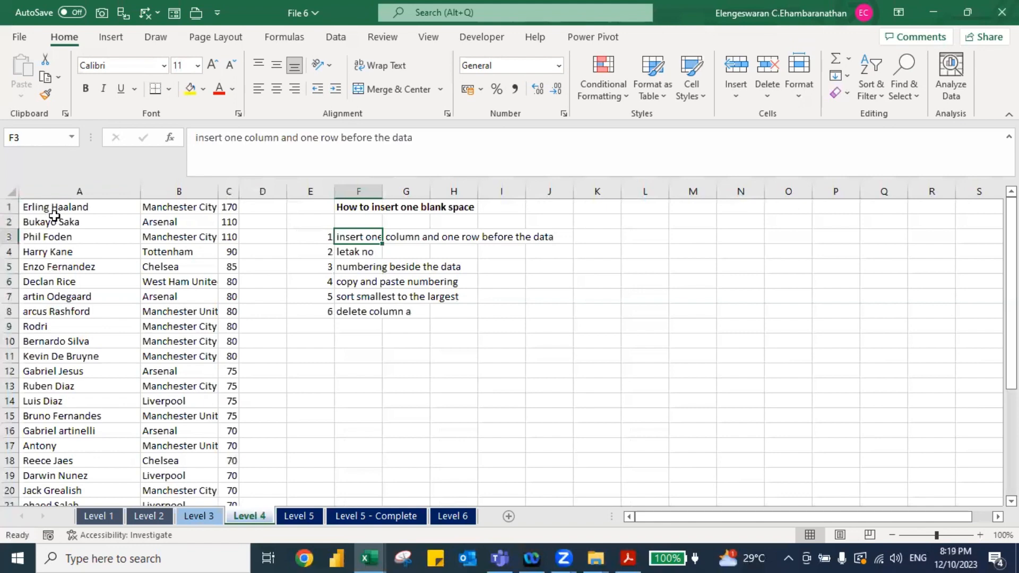
{"action": "key", "text": "Right"}
{"action": "key", "text": "Right"}
{"action": "key", "text": "Right"}
{"action": "key", "text": "Right"}
{"action": "key", "text": "Right"}
{"action": "key", "text": "Right"}
{"action": "key", "text": "Right"}
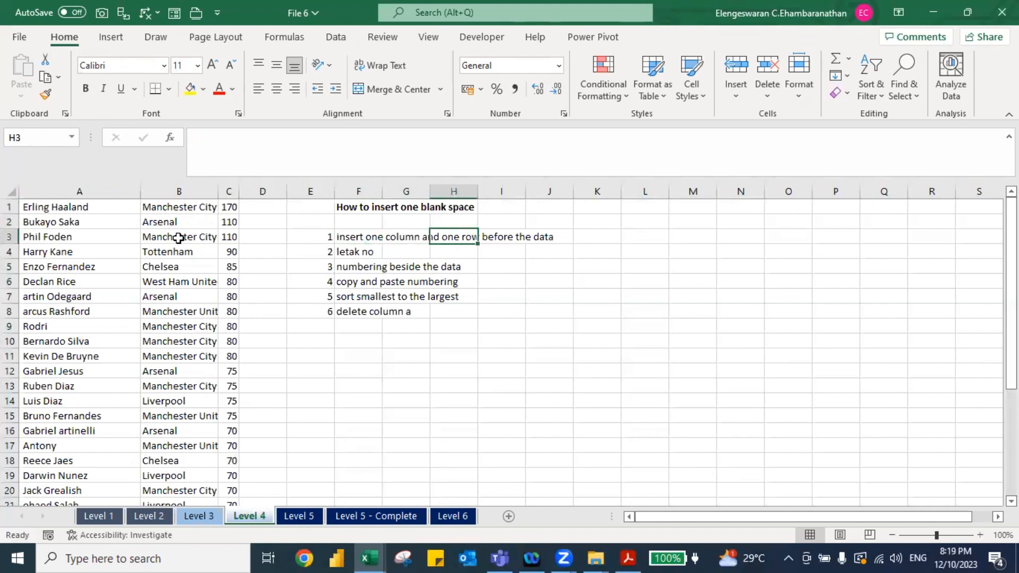
{"action": "type", "text": "ct"}
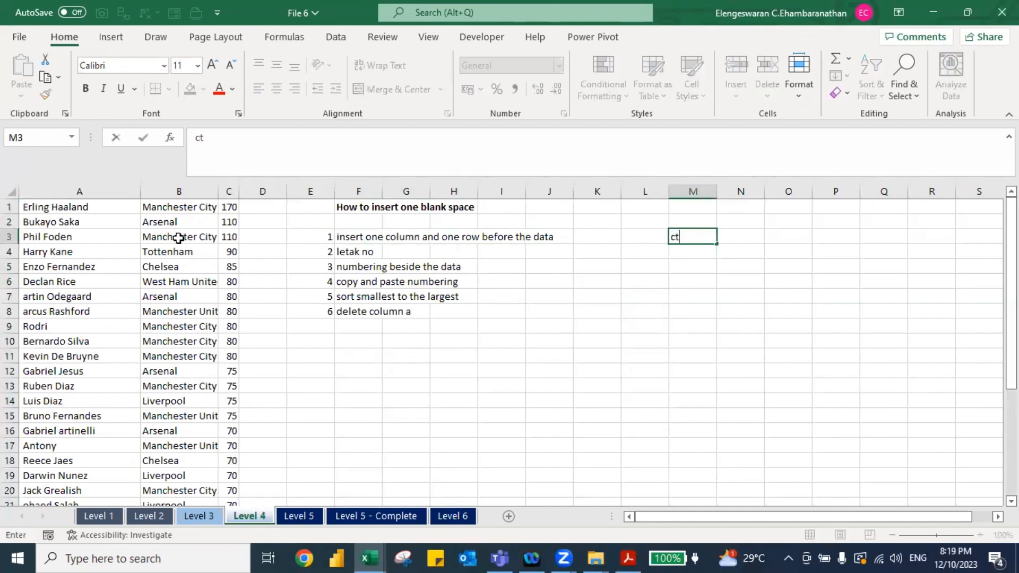
{"action": "type", "text": "rl shift -"}
{"action": "key", "text": "Return"}
Correct the shortcut note in M3 to read "ctrl shift =".
{"action": "key", "text": "Up"}
{"action": "key", "text": "BackSpace"}
{"action": "key", "text": "Escape"}
{"action": "key", "text": "F2"}
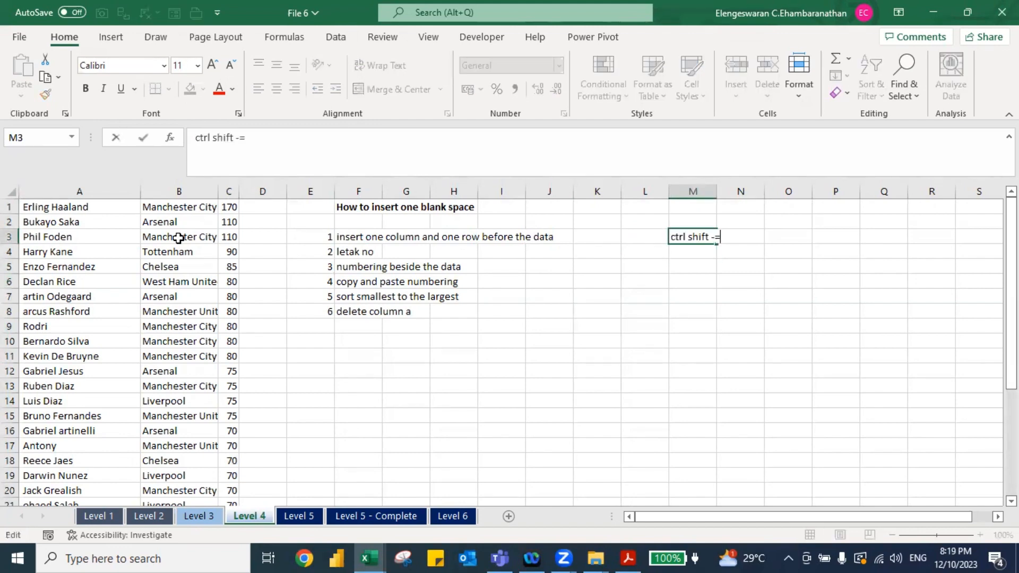
{"action": "key", "text": "BackSpace"}
{"action": "type", "text": "="}
{"action": "key", "text": "Return"}
Describe the first shortcut by entering "insert" in N3.
{"action": "key", "text": "Right"}
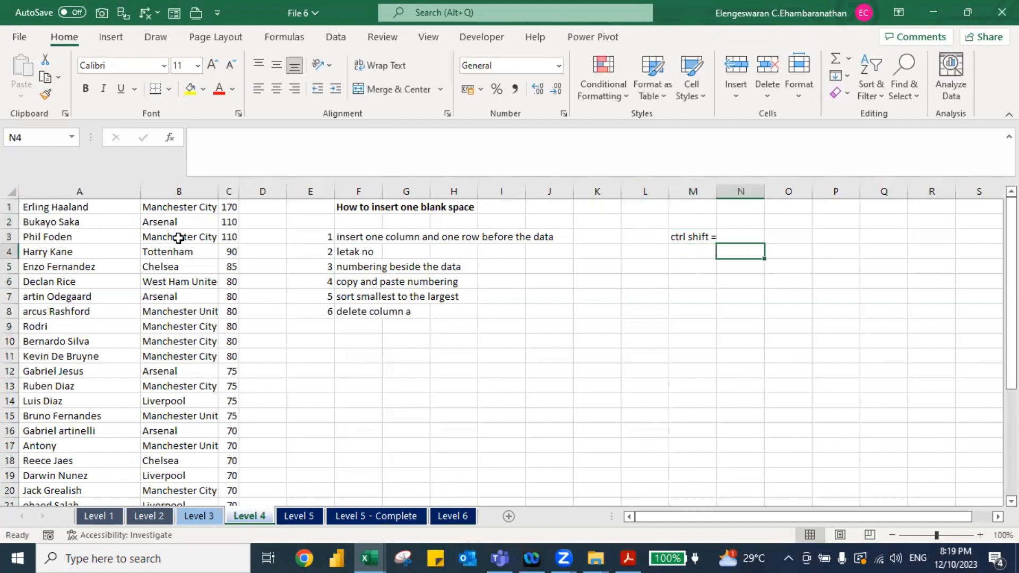
{"action": "key", "text": "Up"}
{"action": "type", "text": "insert"}
{"action": "key", "text": "Return"}
Enter the second shortcut note, "ctrl spacebar", in M4.
{"action": "key", "text": "Left"}
{"action": "key", "text": "ctrl+d"}
{"action": "key", "text": "F2"}
{"action": "type", "text": "spacebar"}
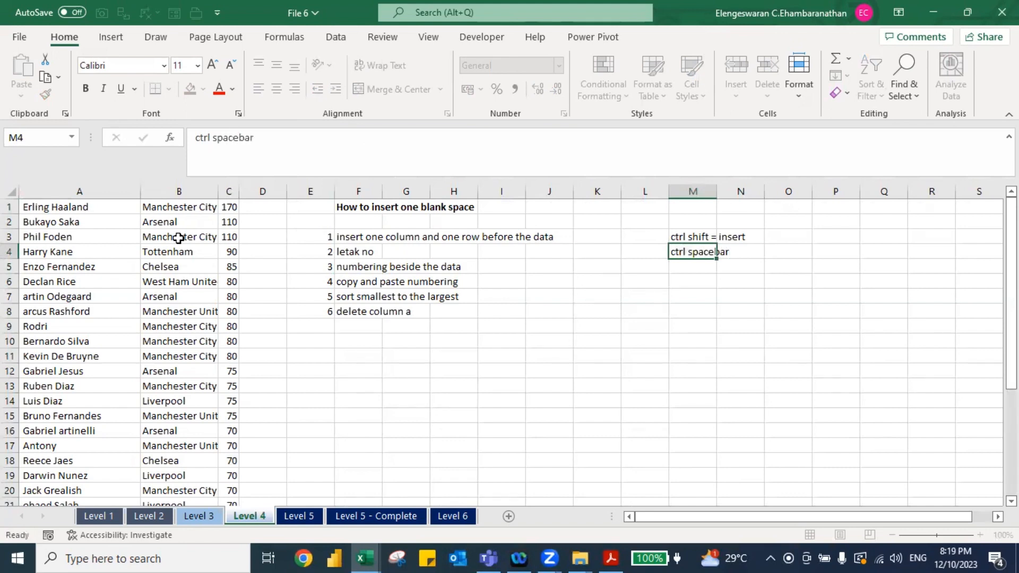
Describe the second shortcut by entering "highlight column" in O4.
{"action": "key", "text": "Tab"}
{"action": "key", "text": "Right"}
{"action": "type", "text": "h"}
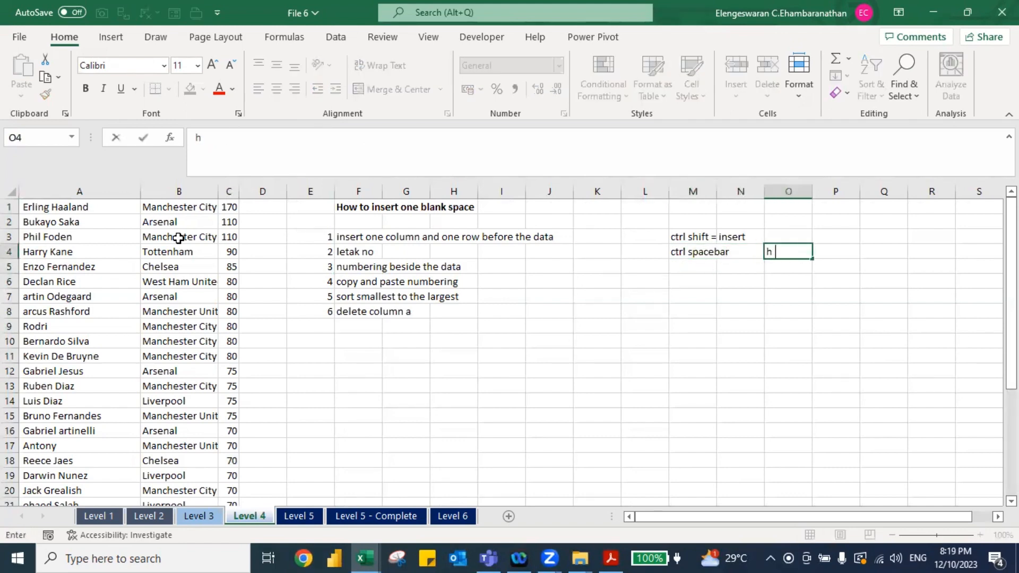
{"action": "type", "text": "ighlight column"}
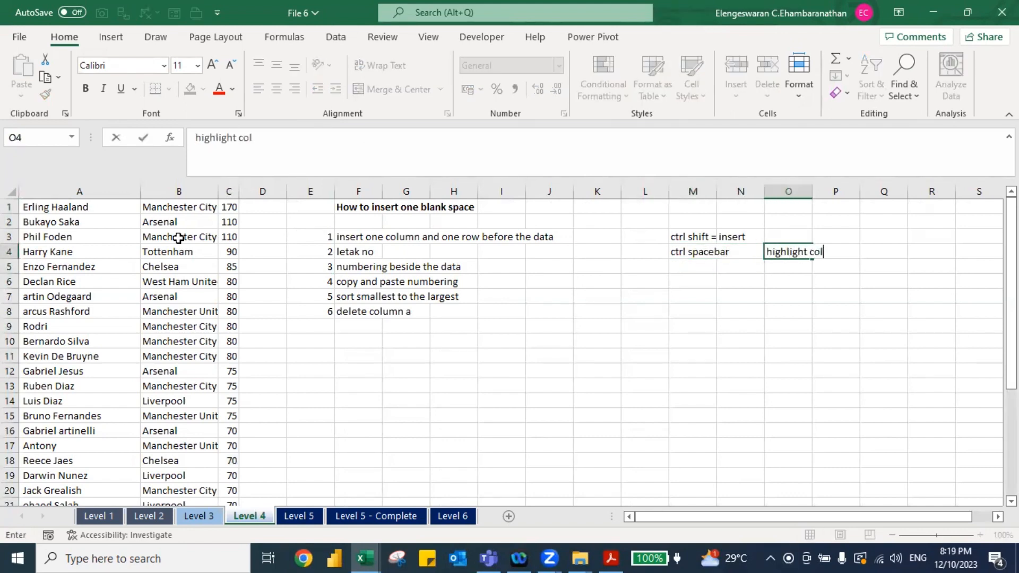
{"action": "key", "text": "Return"}
Enter the third shortcut note, "shift spacebar", in M5.
{"action": "key", "text": "Left"}
{"action": "key", "text": "Left"}
{"action": "type", "text": "ctrl"}
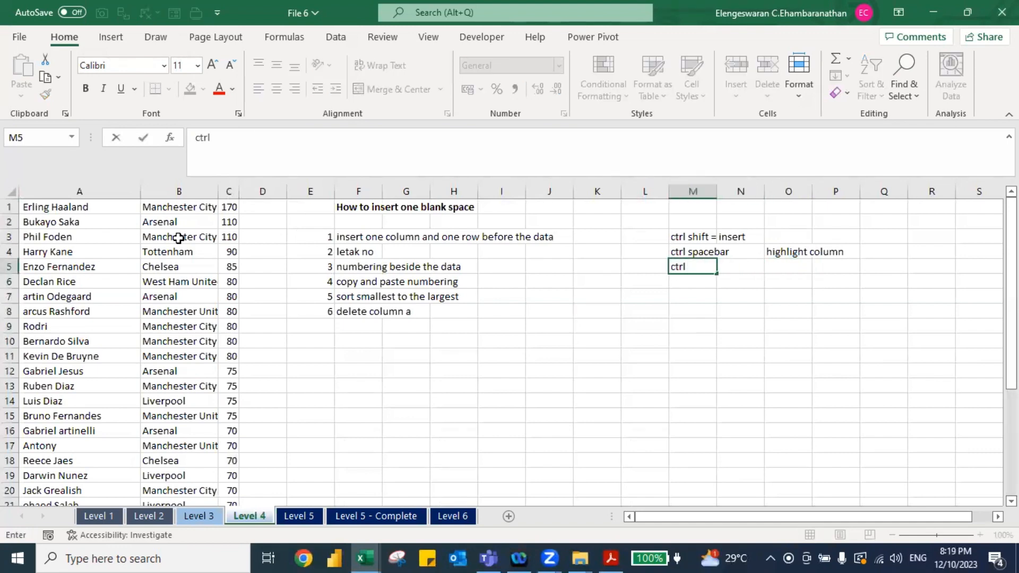
{"action": "key", "text": "BackSpace"}
{"action": "type", "text": "spacebar"}
{"action": "key", "text": "Return"}
Describe the third shortcut by entering "highlight row" in O5.
{"action": "key", "text": "Up"}
{"action": "key", "text": "Right"}
{"action": "key", "text": "Right"}
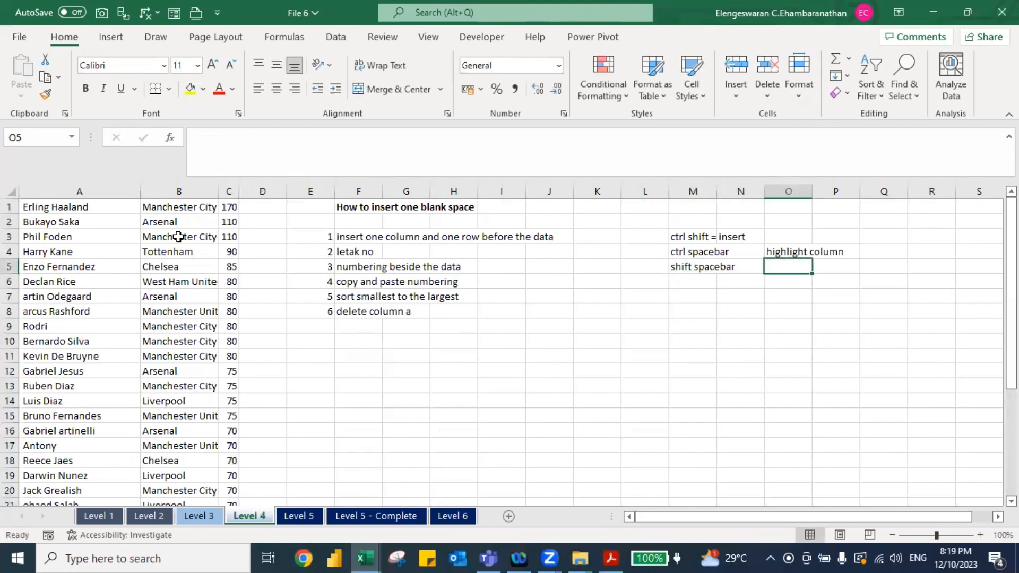
{"action": "type", "text": "inser"}
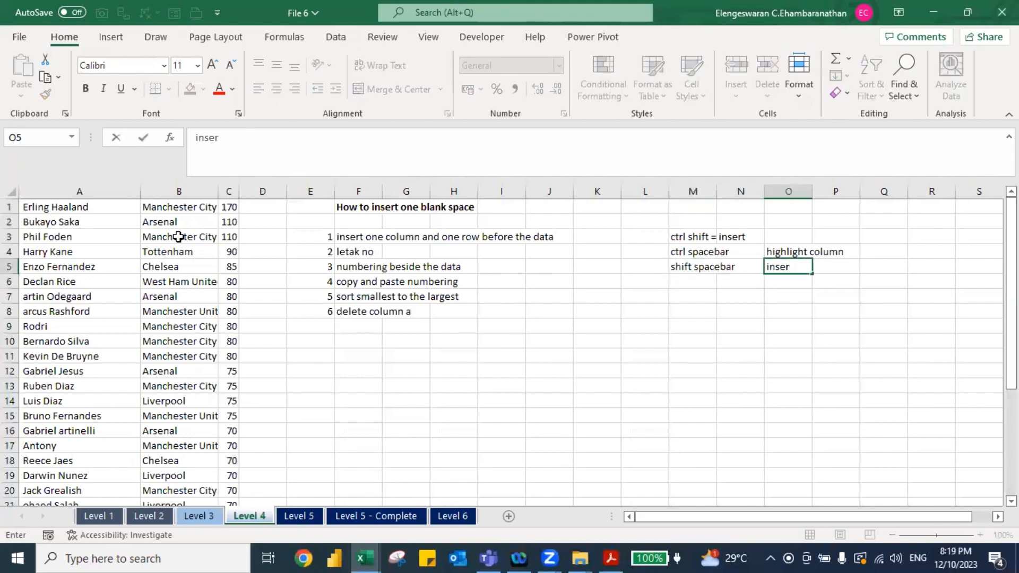
{"action": "type", "text": "hig"}
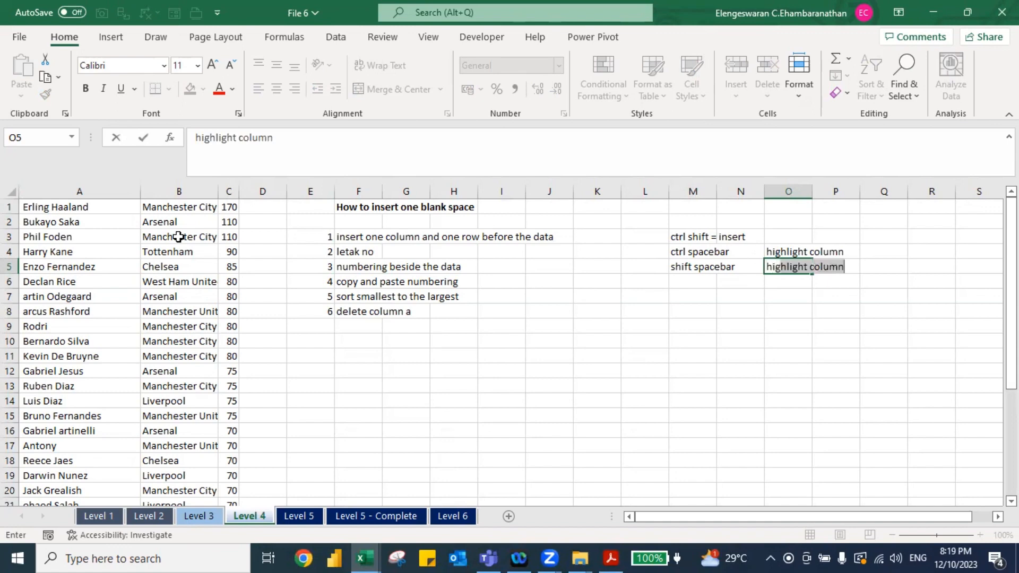
{"action": "type", "text": "hlight row"}
{"action": "key", "text": "Return"}
Insert one blank column before column A and one blank row above row 1 of the player data.
{"action": "key", "text": "Left"}
{"action": "key", "text": "Left"}
{"action": "key", "text": "Up"}
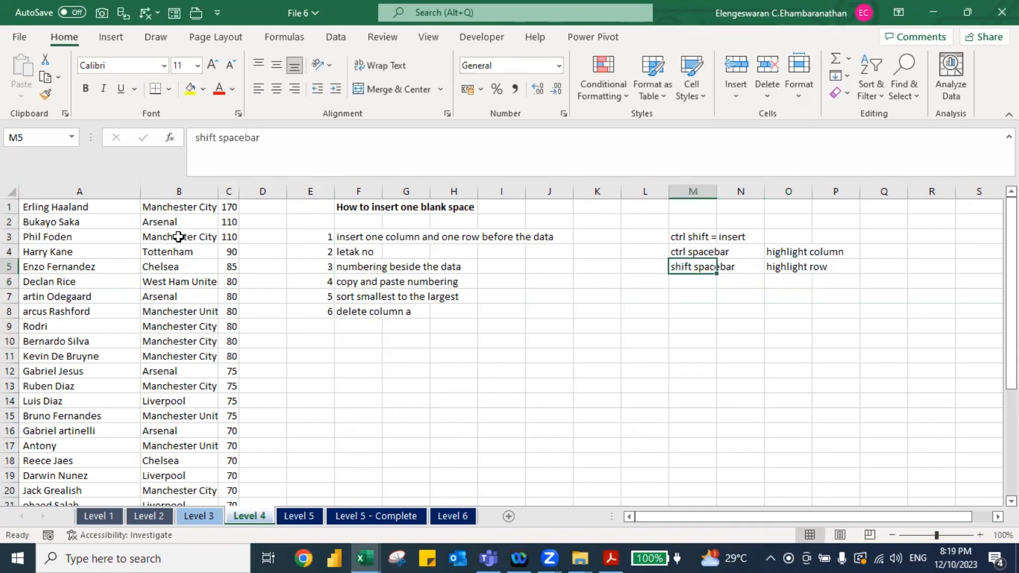
{"action": "key", "text": "Left"}
{"action": "key", "text": "Left"}
{"action": "key", "text": "Left"}
{"action": "key", "text": "Left"}
{"action": "key", "text": "ctrl+Home"}
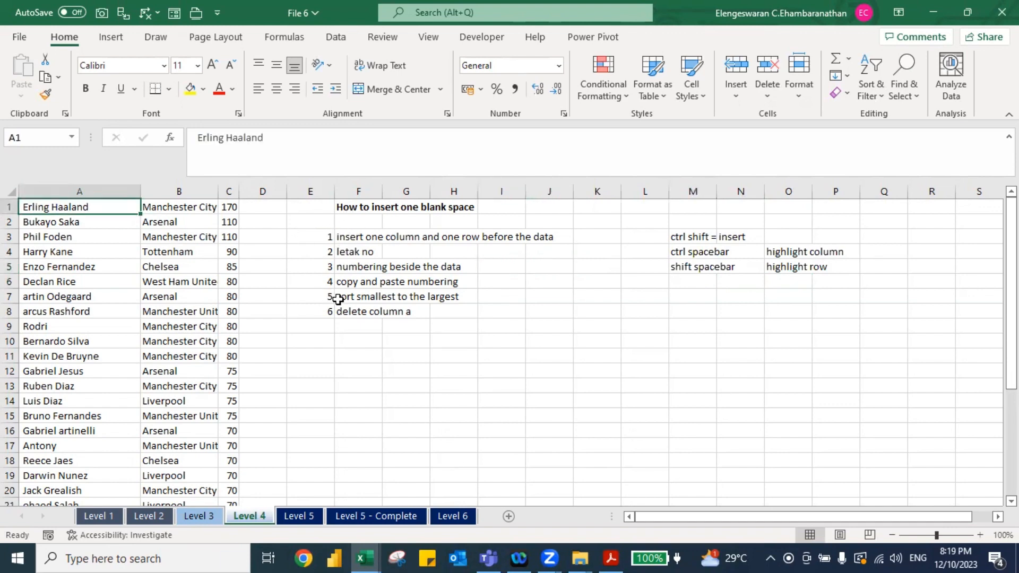
{"action": "key", "text": "ctrl+space"}
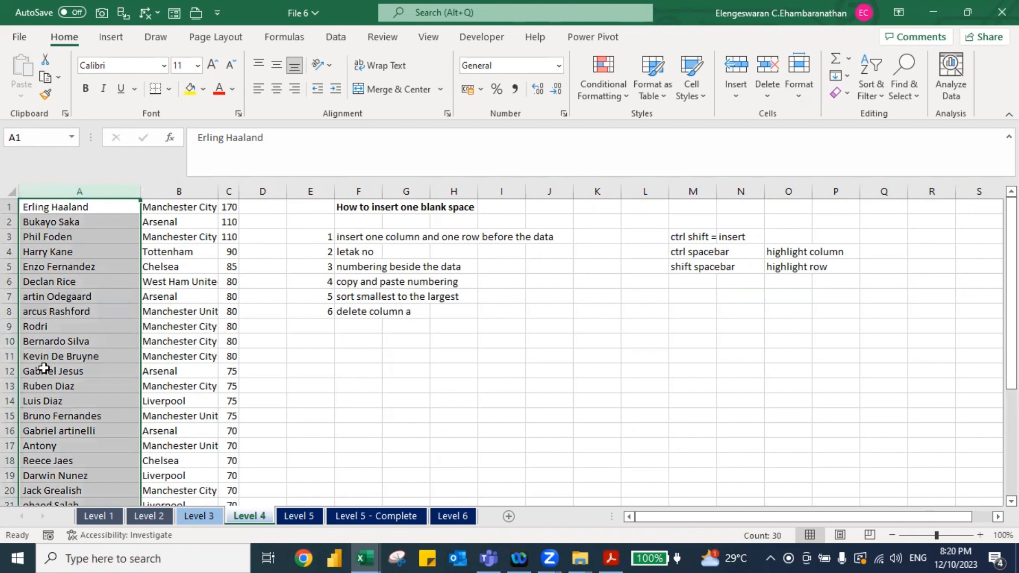
{"action": "key", "text": "ctrl+shift+plus"}
{"action": "key", "text": "shift+space"}
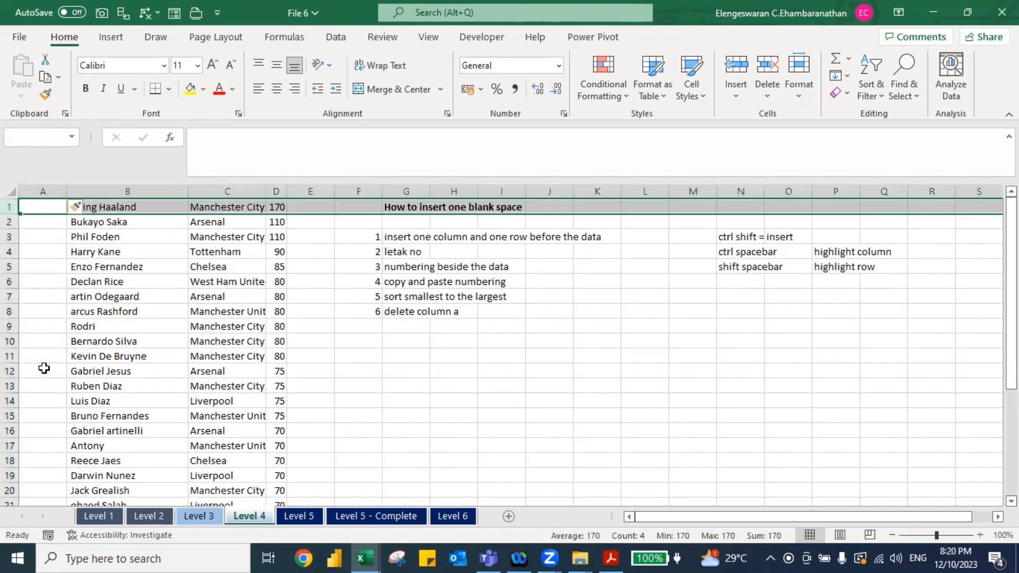
{"action": "key", "text": "ctrl+shift+plus"}
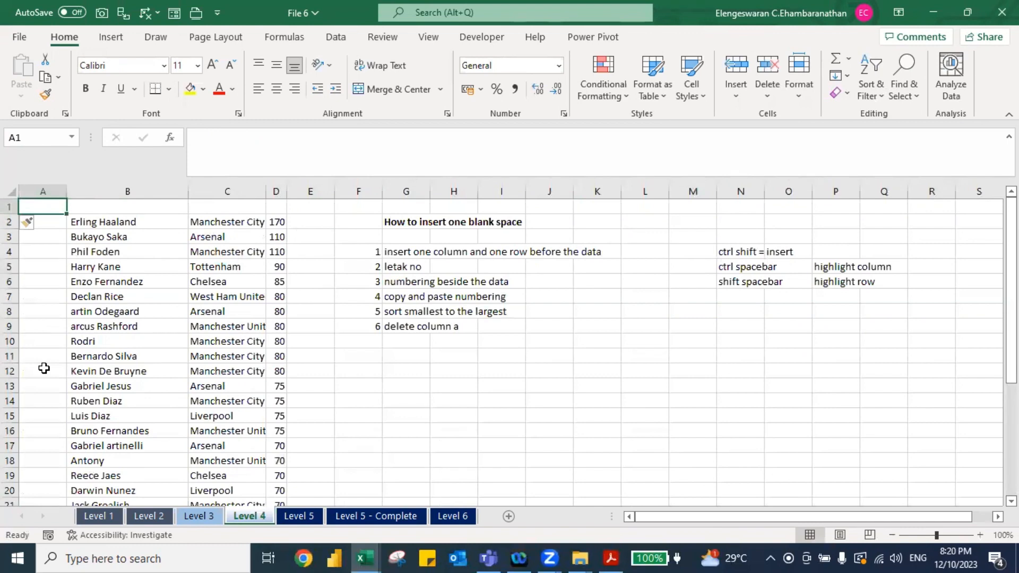
Enter the header "No" in A1 and number the player records 1 to 30 down column A.
{"action": "type", "text": "No"}
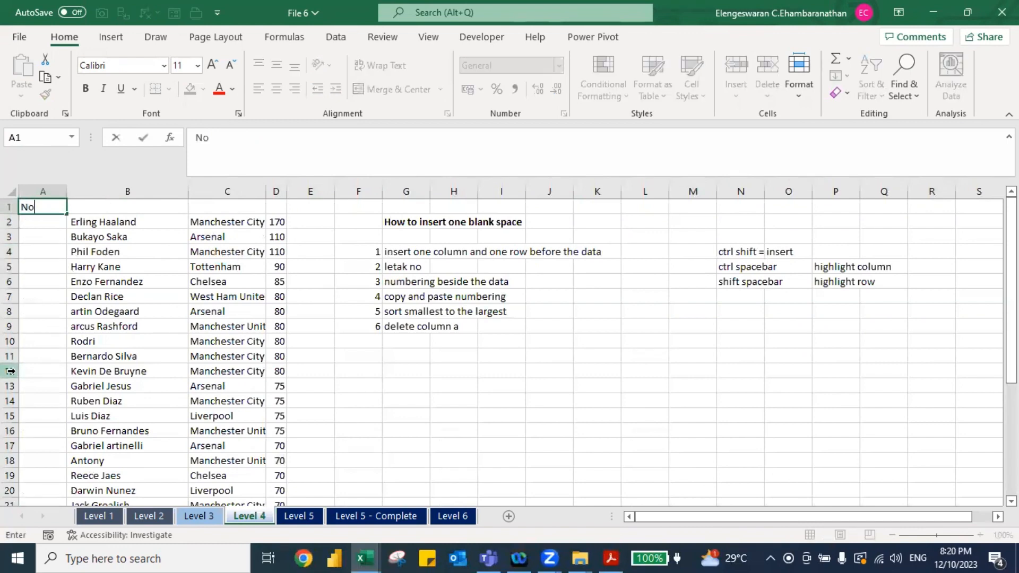
{"action": "key", "text": "Return"}
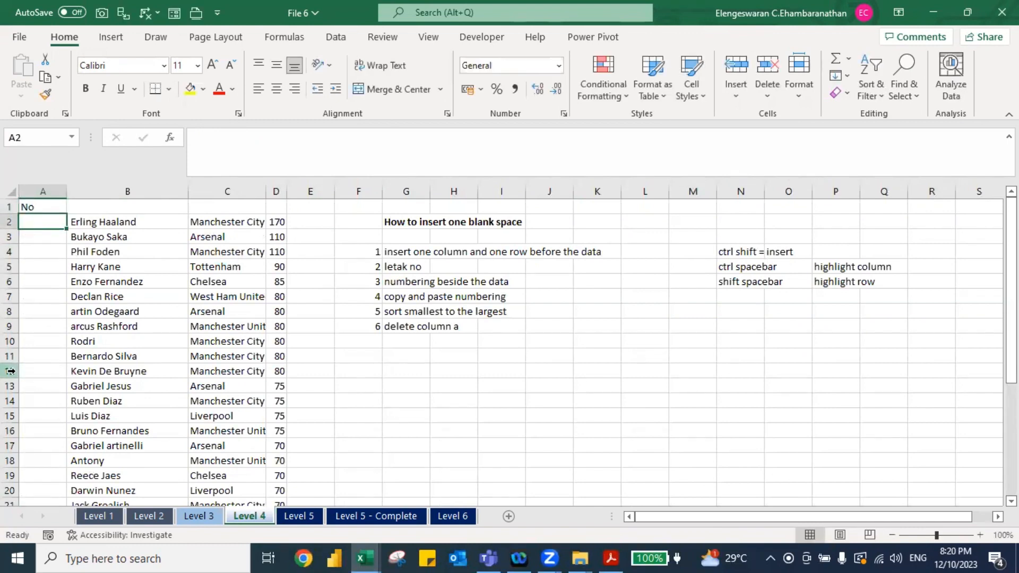
{"action": "type", "text": "1"}
{"action": "key", "text": "Return"}
{"action": "type", "text": "2"}
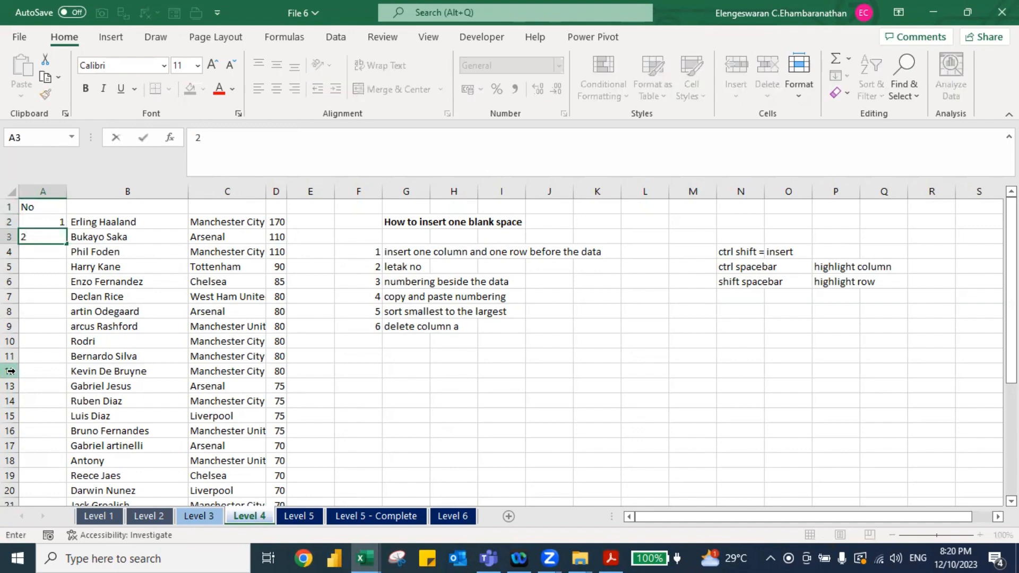
{"action": "key", "text": "Up"}
{"action": "key", "text": "shift+Down"}
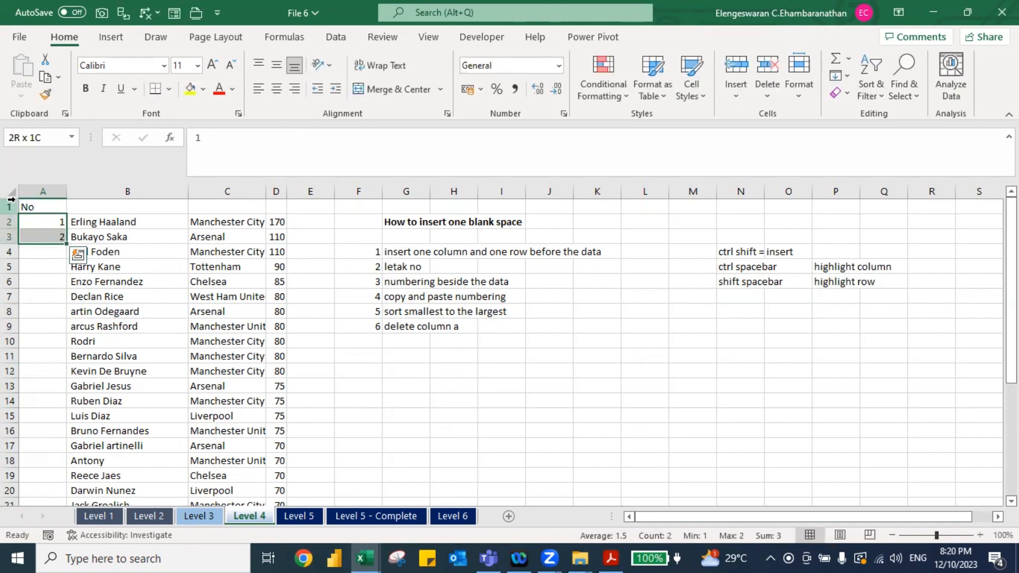
{"action": "double_click", "coordinate": [66, 243]}
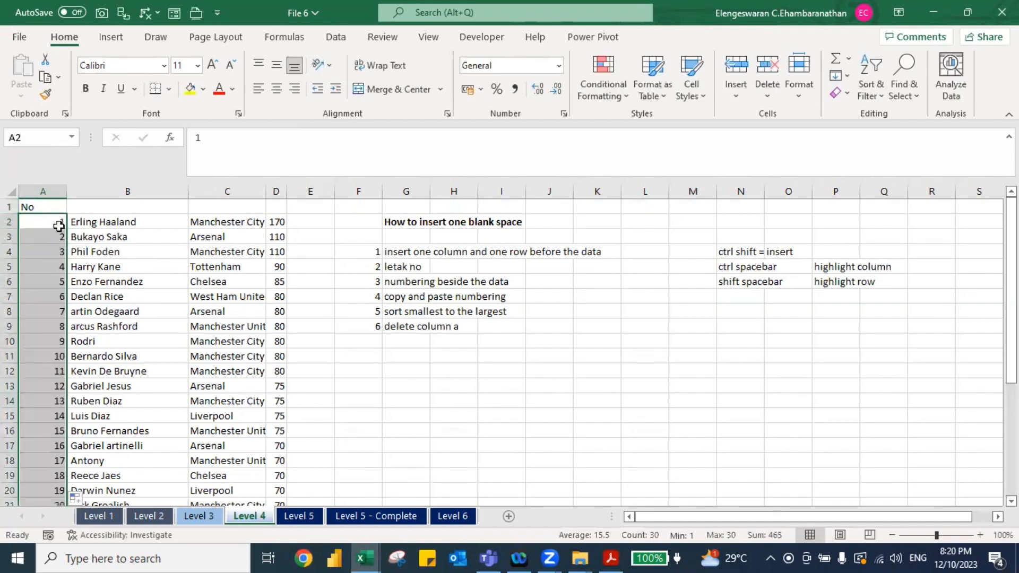
Copy the numbering in A2:A31 and paste it directly below, starting at A32.
{"action": "key", "text": "ctrl+Down"}
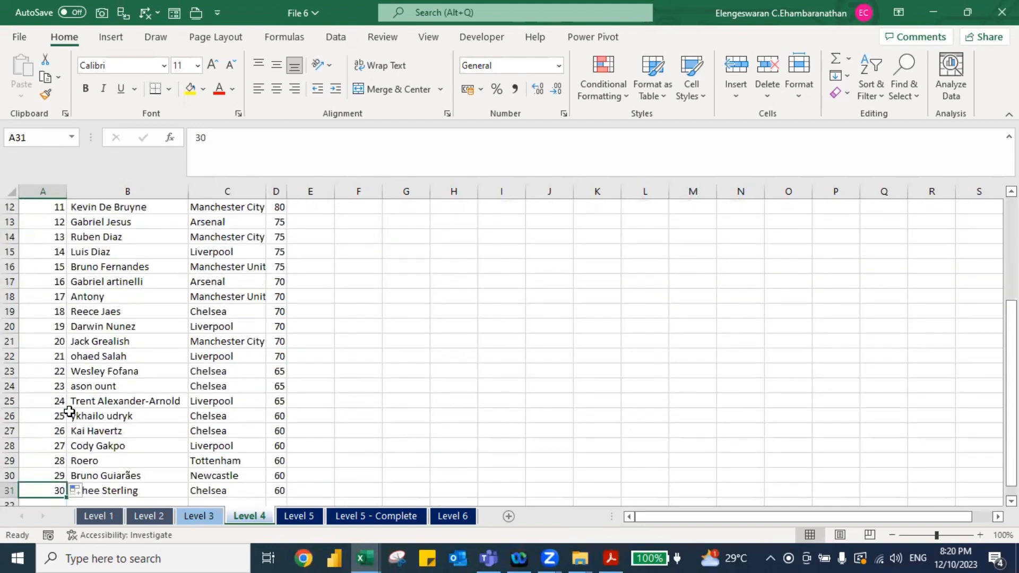
{"action": "key", "text": "ctrl+Up"}
{"action": "key", "text": "Down"}
{"action": "key", "text": "ctrl+shift+Down"}
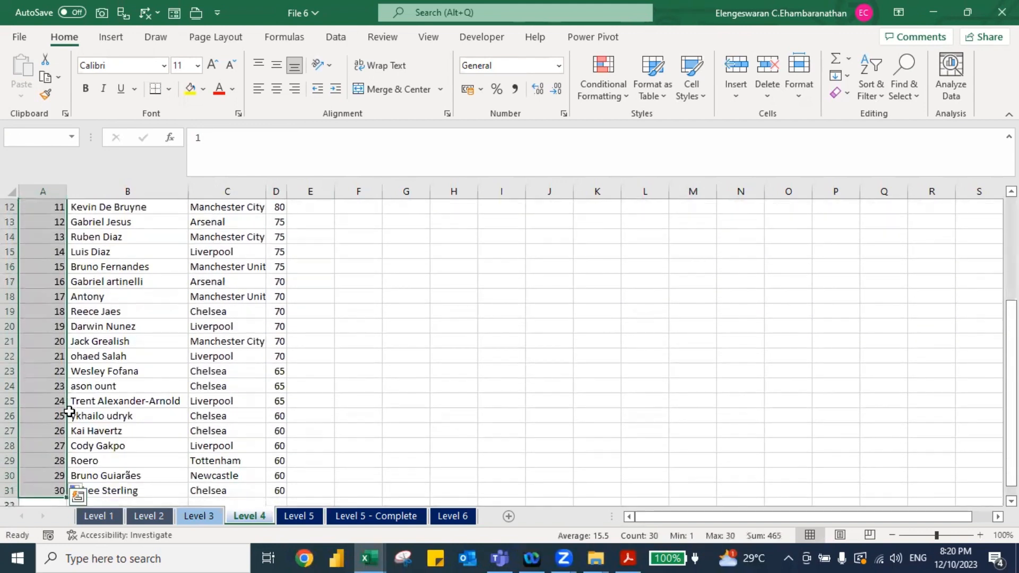
{"action": "key", "text": "ctrl+c"}
{"action": "key", "text": "ctrl+Down"}
{"action": "key", "text": "Down"}
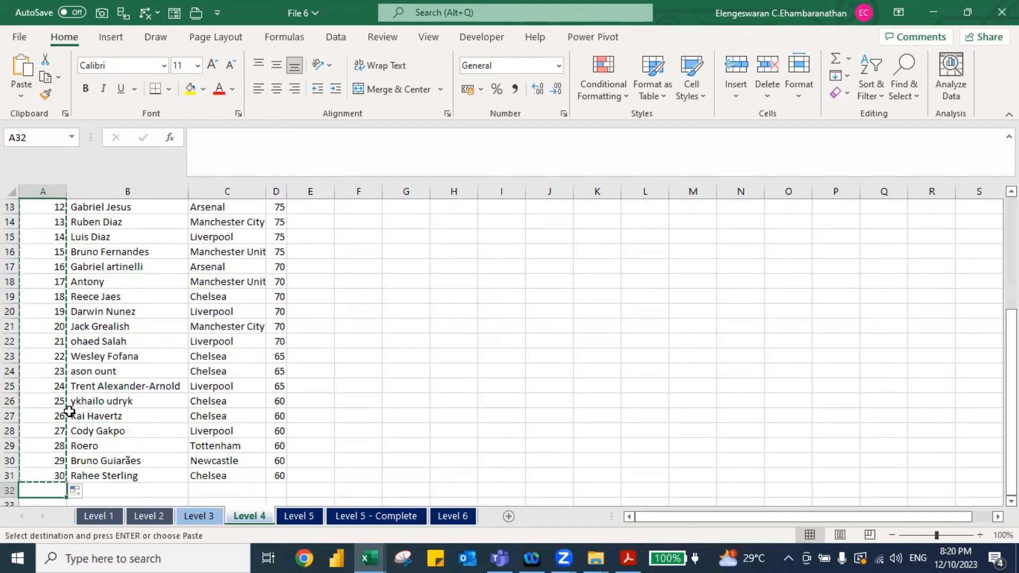
{"action": "key", "text": "ctrl+v"}
Add filters to the range A1:D61 and sort the No column from smallest to largest.
{"action": "key", "text": "Down"}
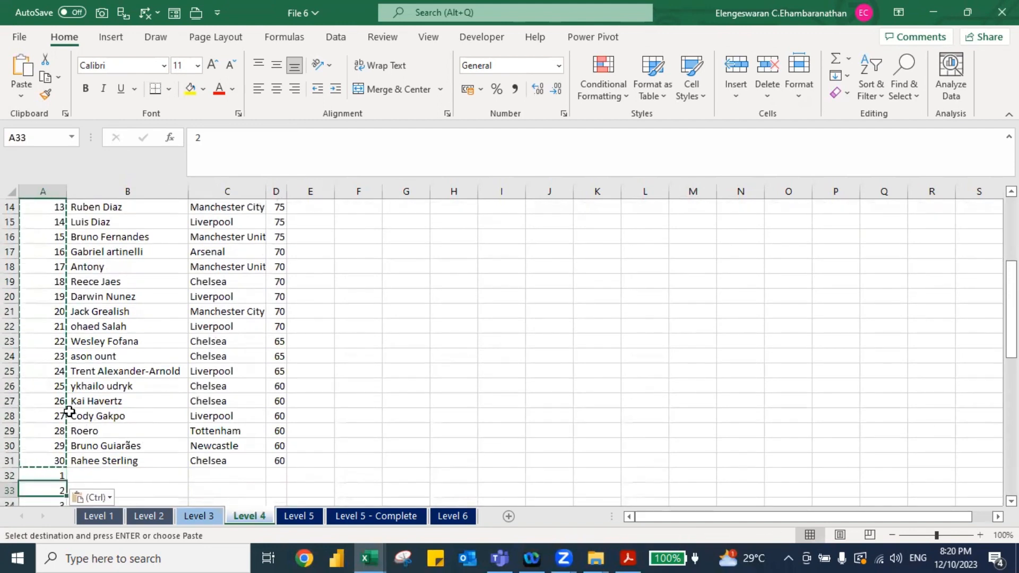
{"action": "key", "text": "ctrl+Up"}
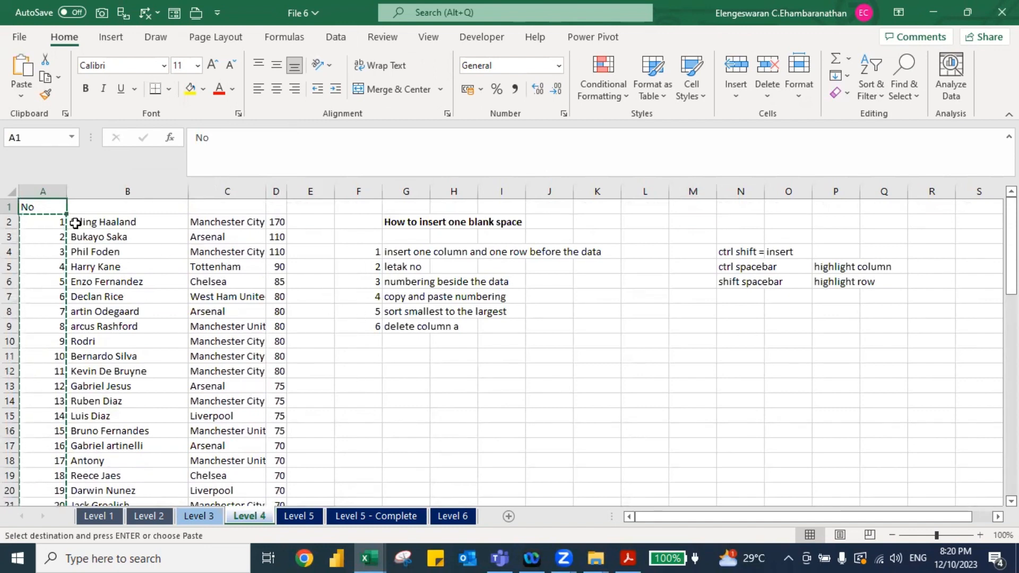
{"action": "key", "text": "ctrl+shift+Down"}
{"action": "key", "text": "shift+Right"}
{"action": "key", "text": "shift+Right"}
{"action": "key", "text": "shift+Right"}
{"action": "key", "text": "Escape"}
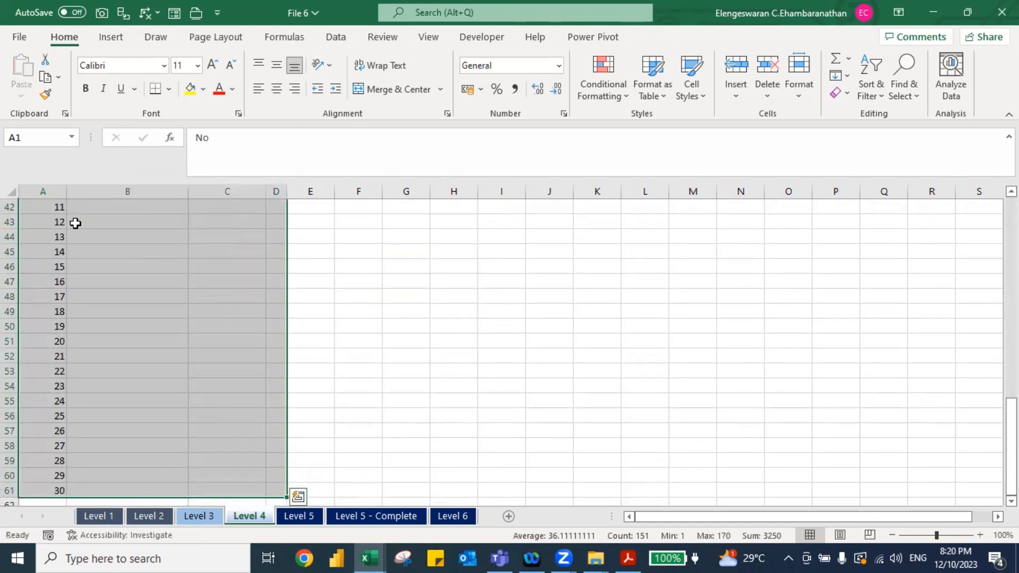
{"action": "key", "text": "ctrl+Home"}
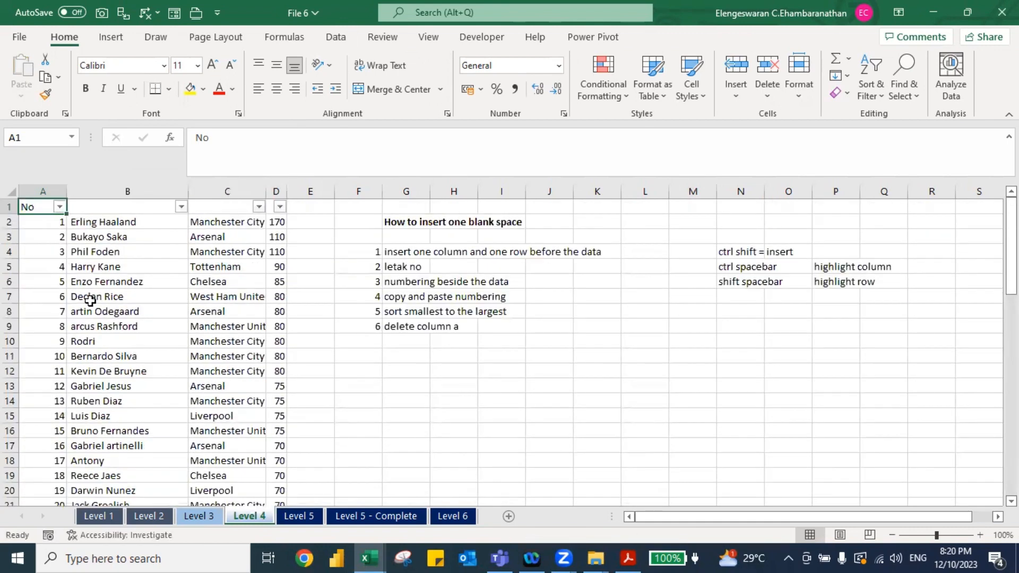
{"action": "left_click", "coordinate": [61, 209]}
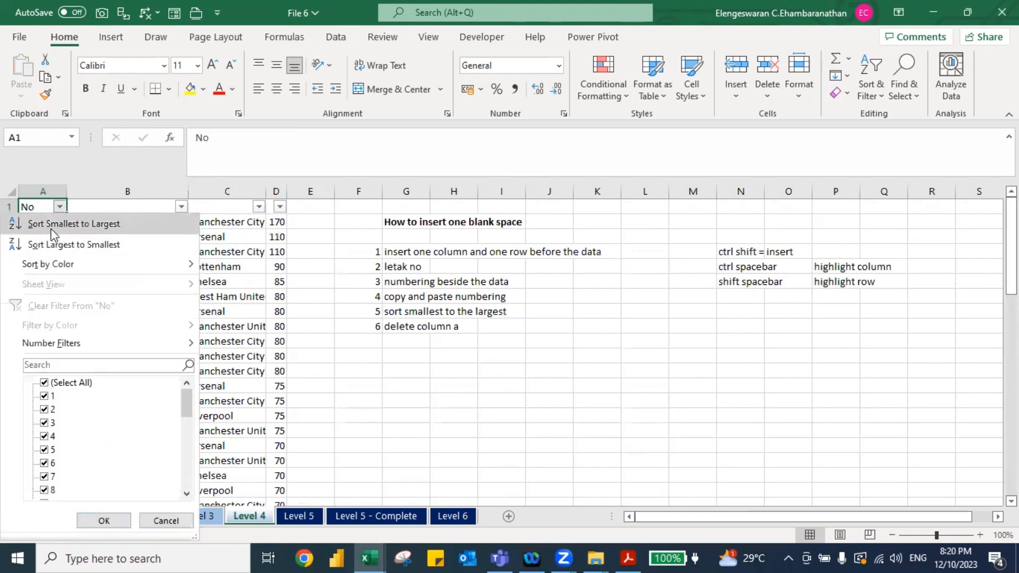
{"action": "left_click", "coordinate": [52, 225]}
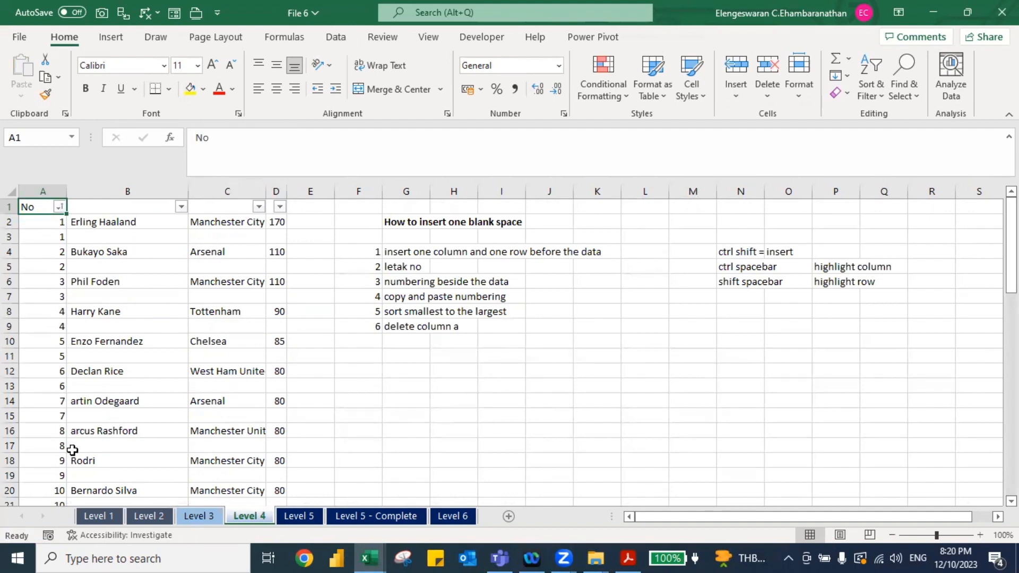
Delete the numbered helper column A.
{"action": "key", "text": "ctrl+space"}
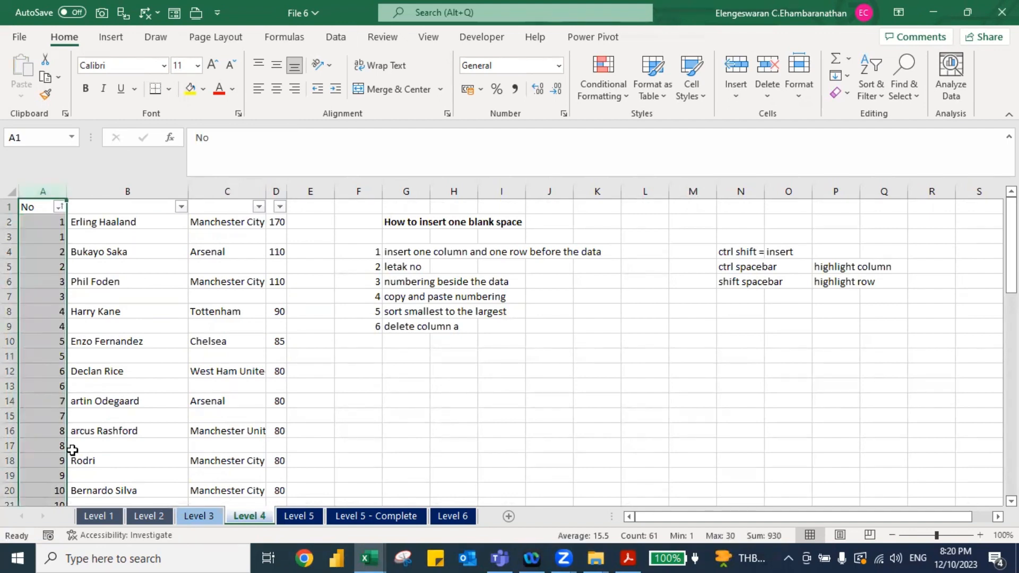
{"action": "key", "text": "ctrl+minus"}
Select the entire blank header row 1 above the player records.
{"action": "key", "text": "shift+space"}
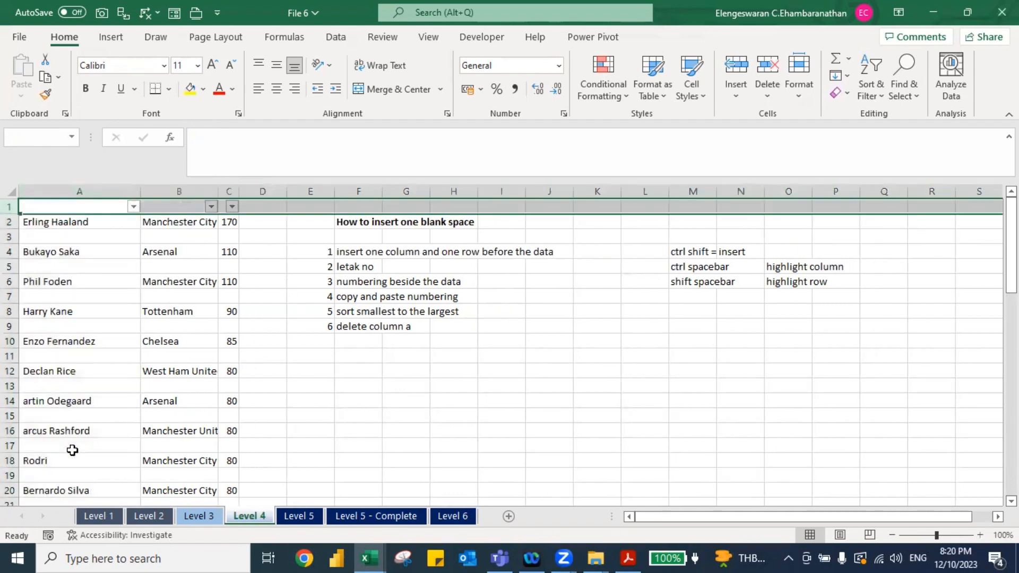